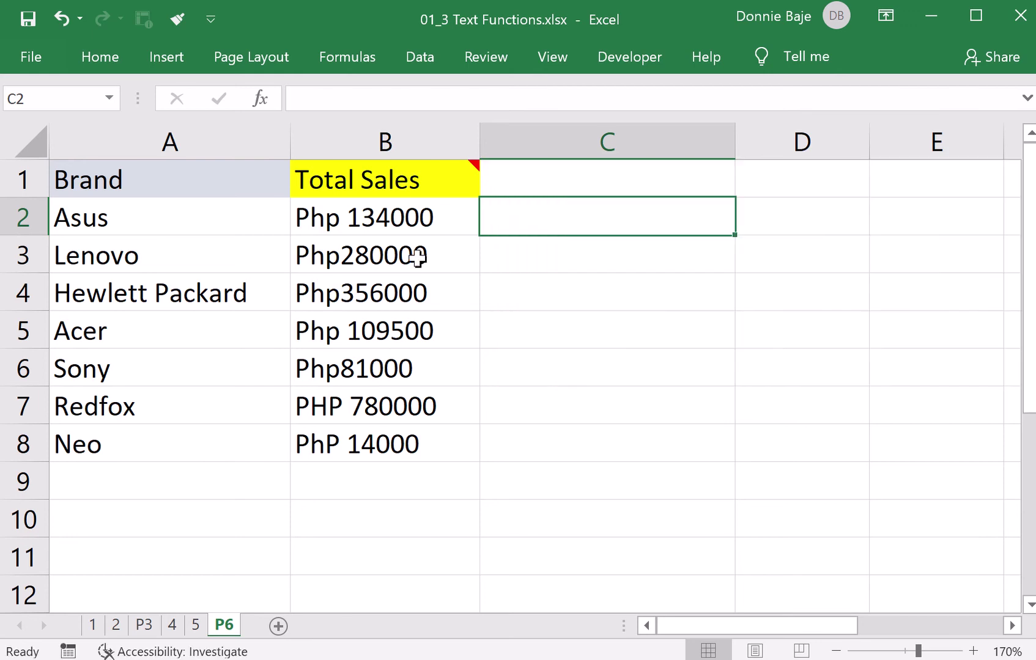
# Step: Enter =SUBSTITUTE(B2,"Php","") in C2 to strip the currency prefix from the Asus sales figure
pyautogui.write('=')
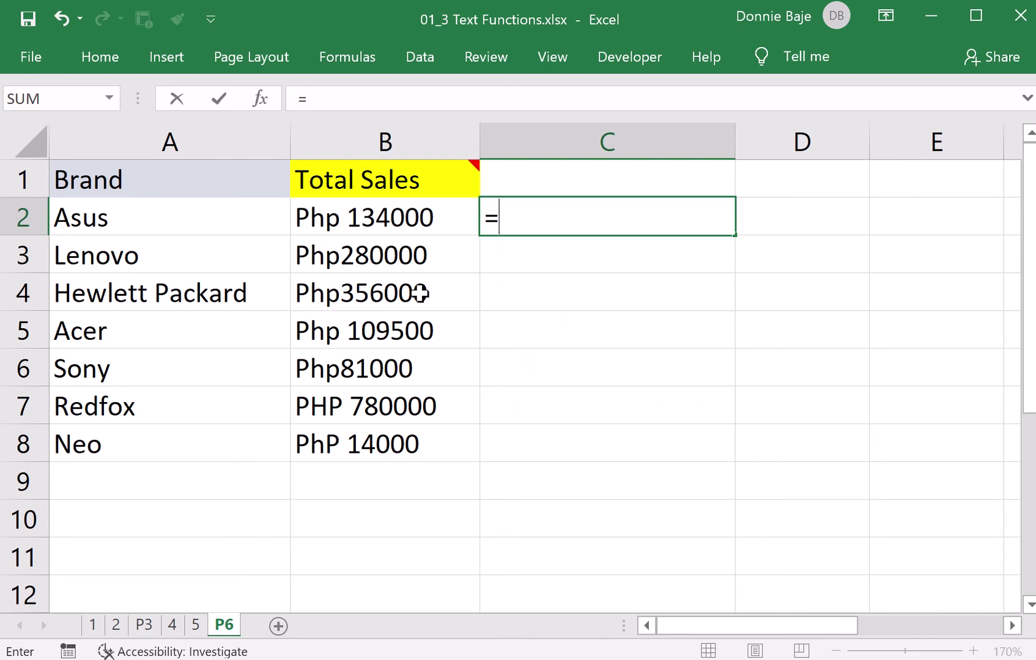
pyautogui.write('SUB')
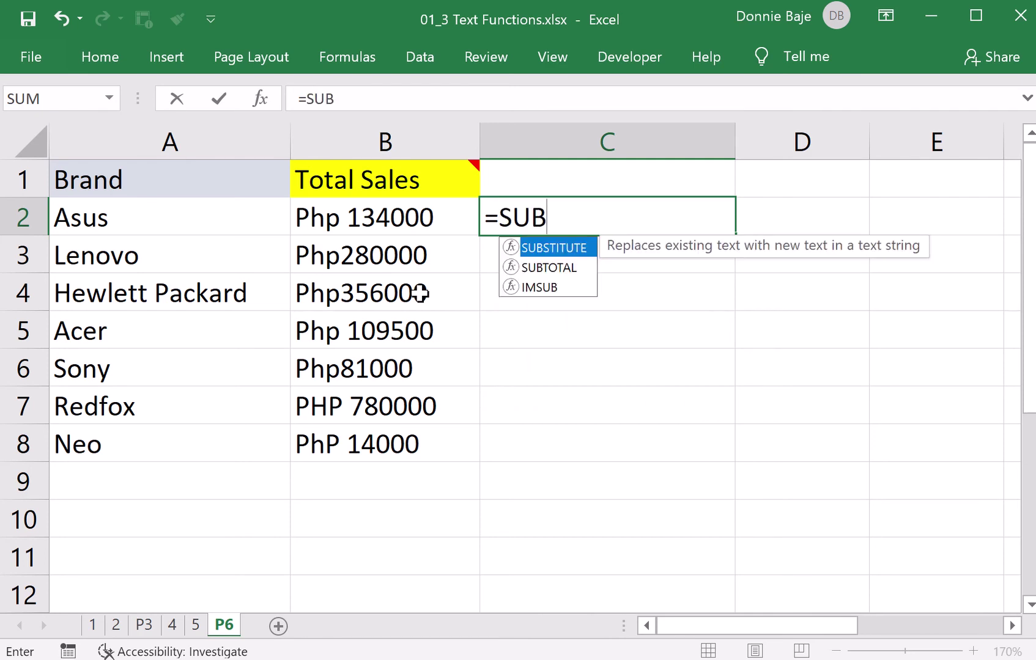
pyautogui.press('Tab')
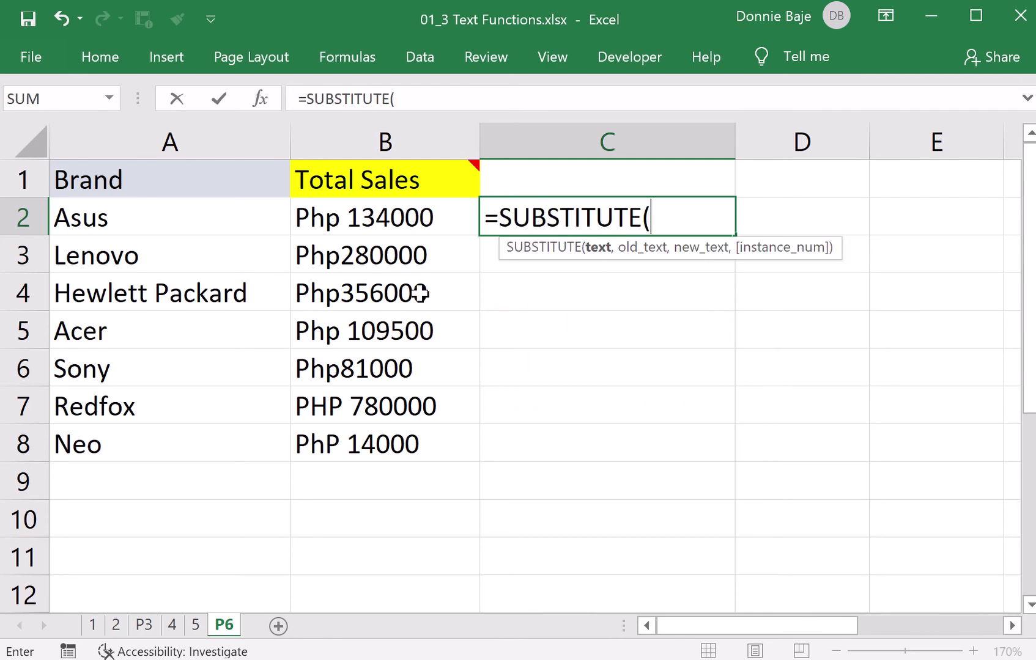
pyautogui.click(346, 219)
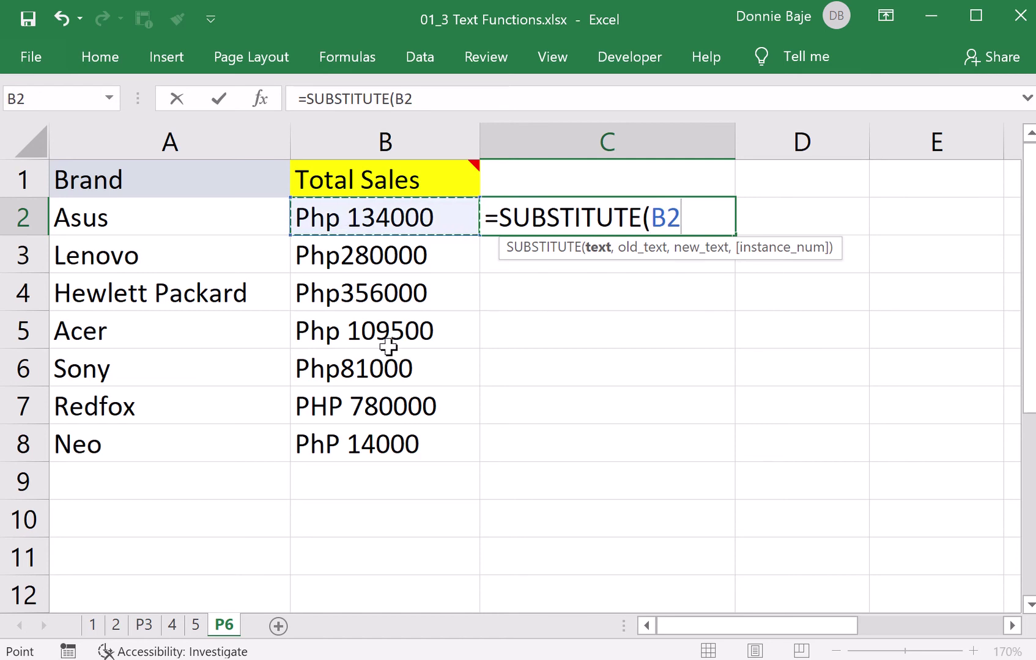
pyautogui.write(',')
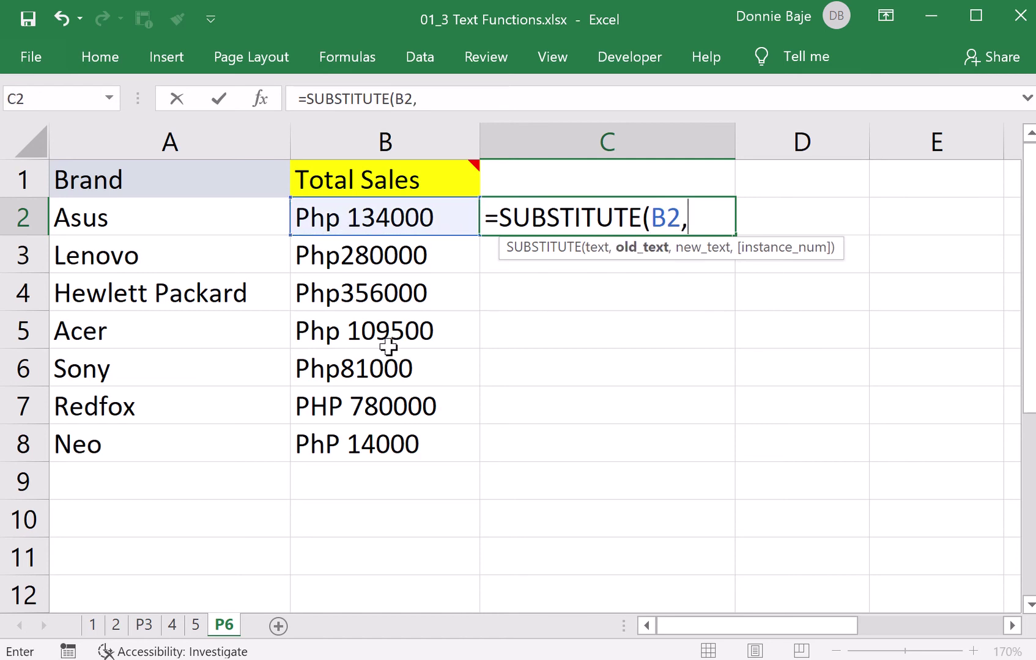
pyautogui.write('"Ph')
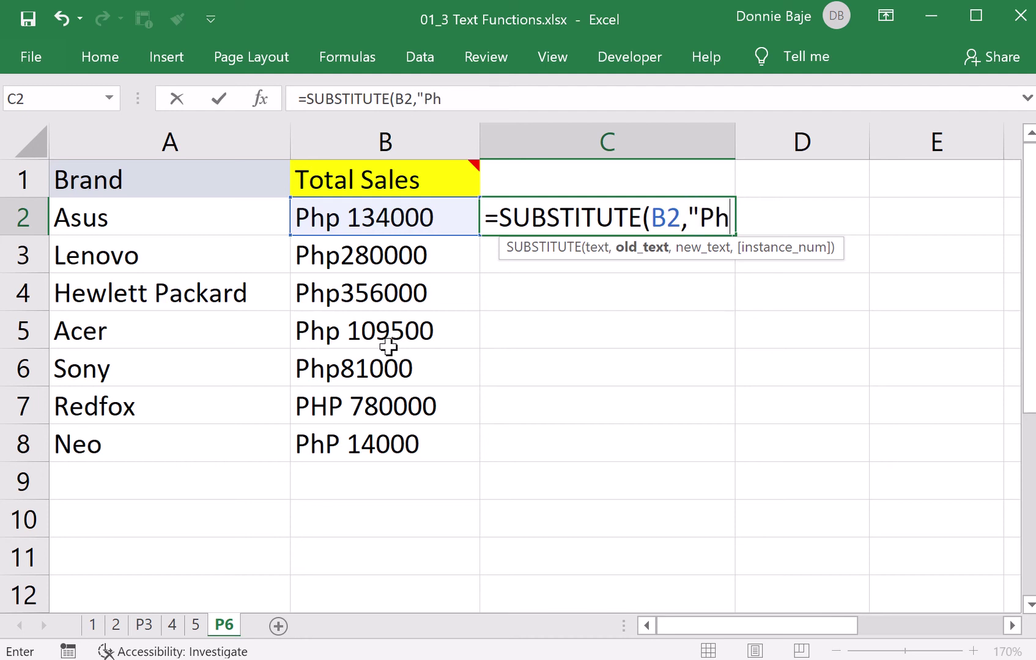
pyautogui.write('p",')
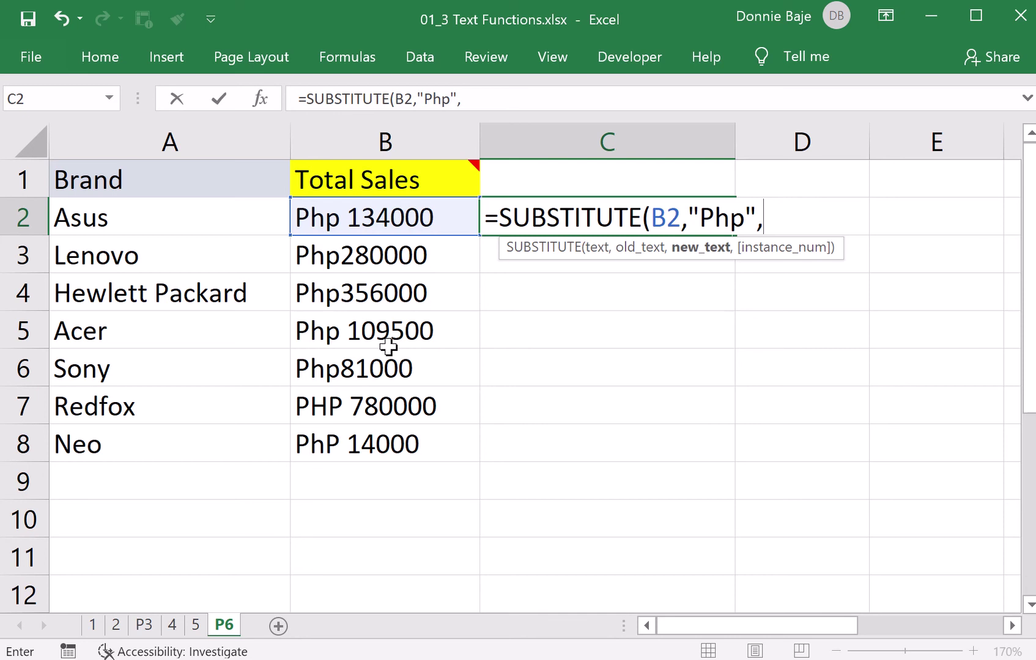
pyautogui.write('"")')
pyautogui.press('Return')
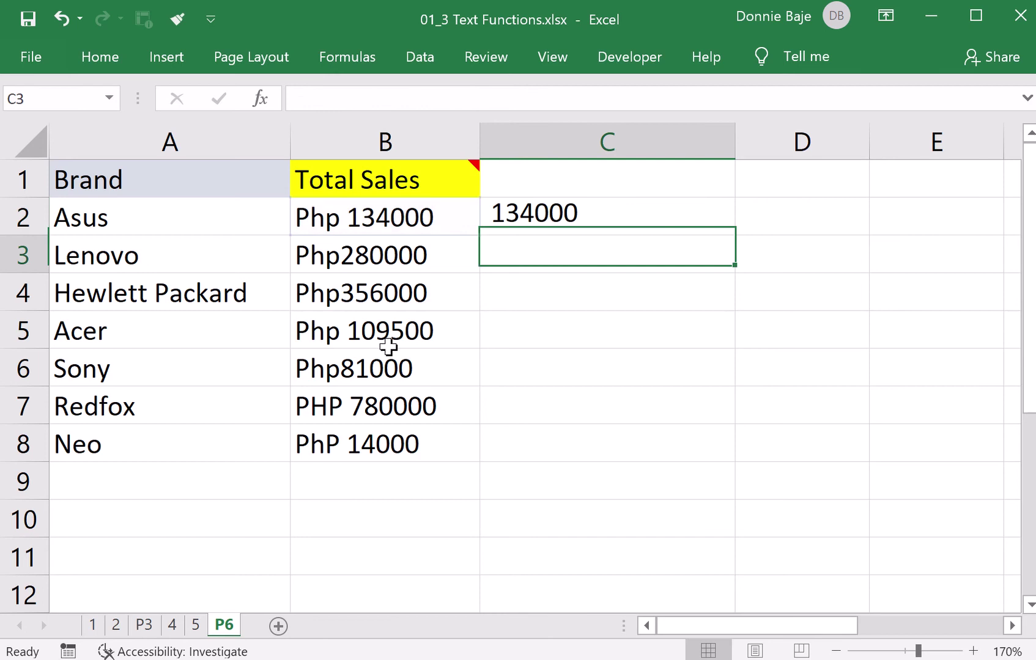
# Step: Fill the SUBSTITUTE formula from C2 down through C8
pyautogui.click(533, 216)
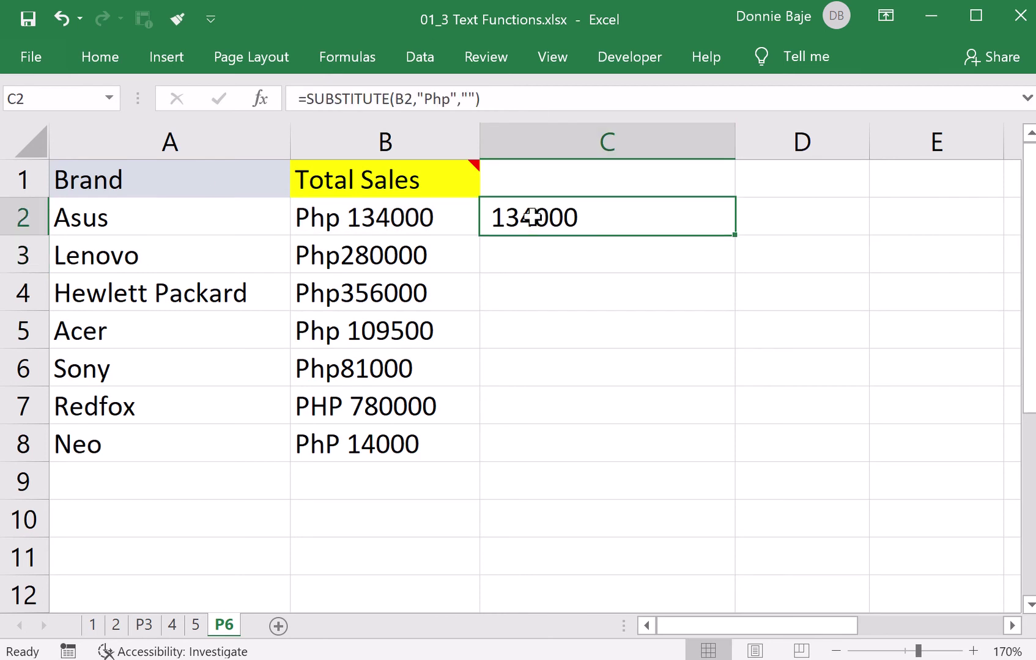
pyautogui.doubleClick(624, 224)
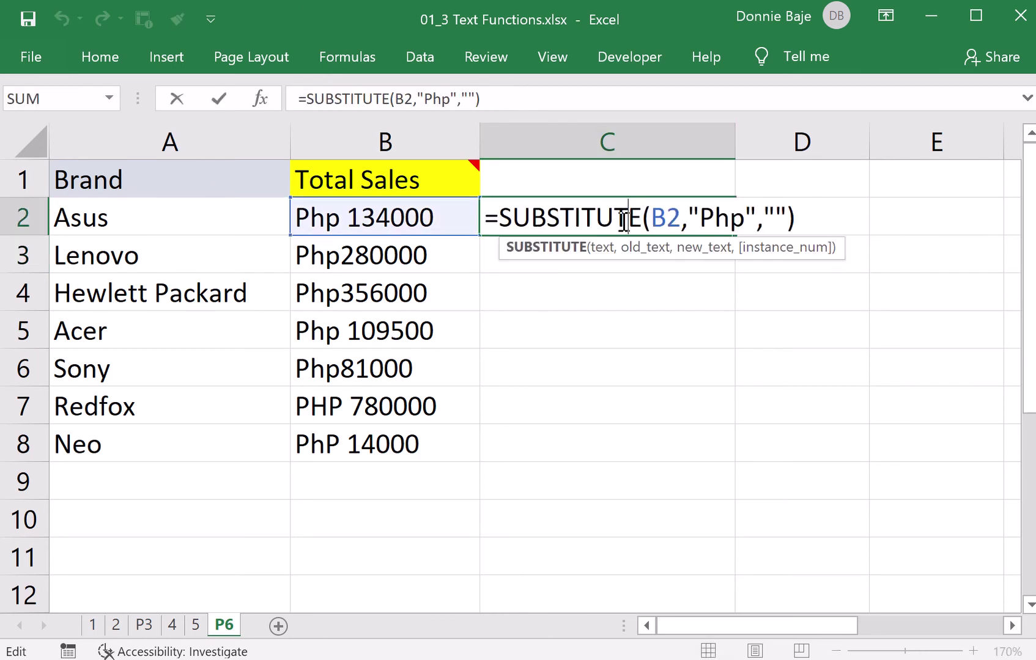
pyautogui.press('Return')
pyautogui.click(622, 219)
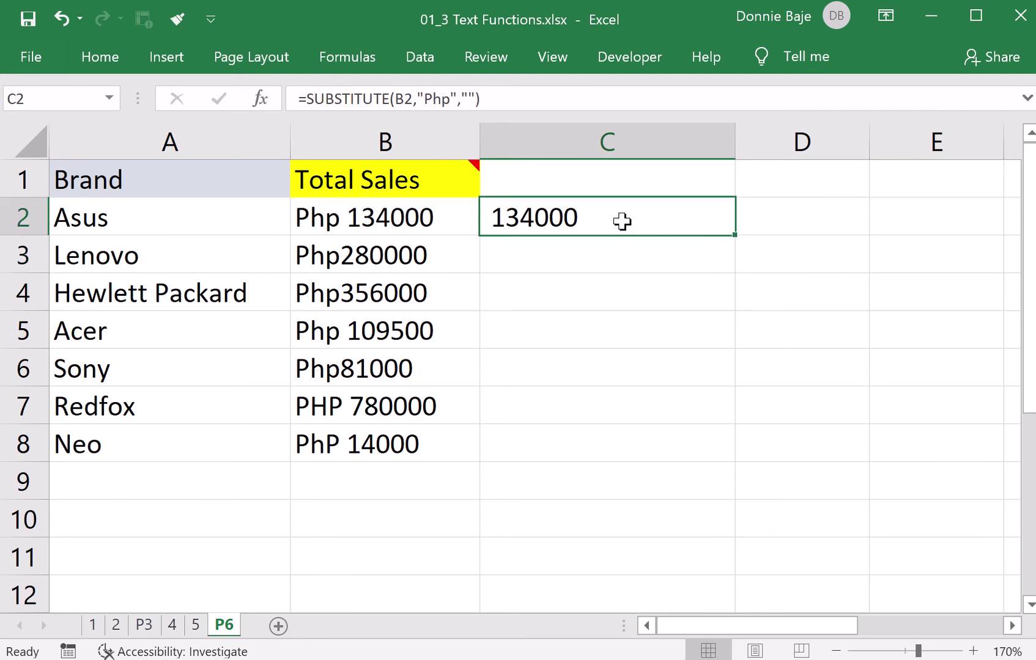
pyautogui.doubleClick(738, 236)
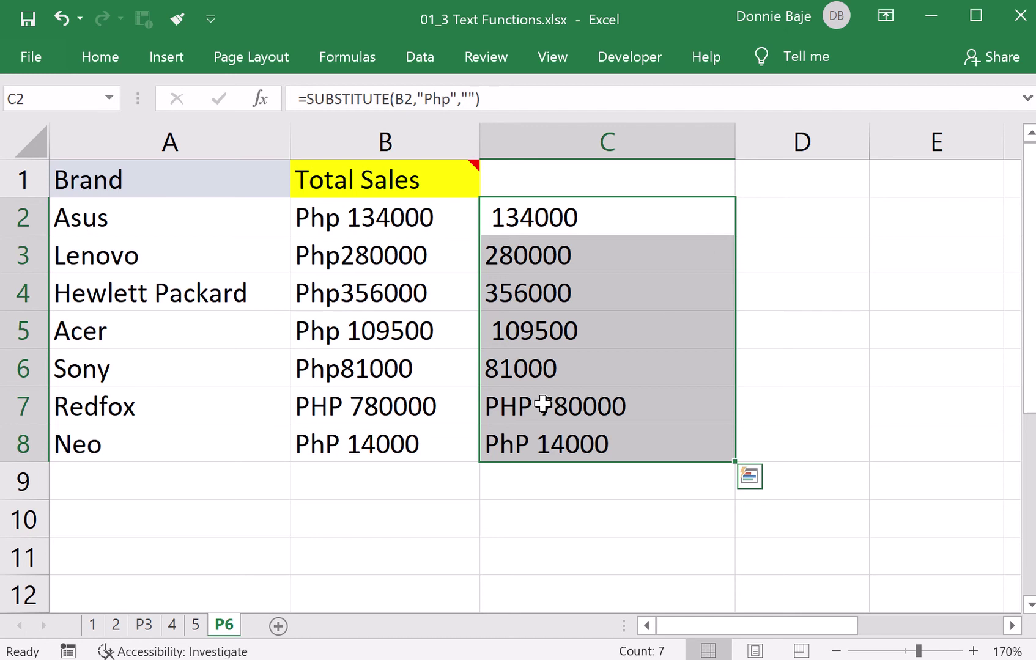
# Step: Examine the "Php" old_text argument in the C2 and C7 formulas against the uncleaned entries in C7:C8
pyautogui.moveTo(543, 403); pyautogui.dragTo(546, 432)
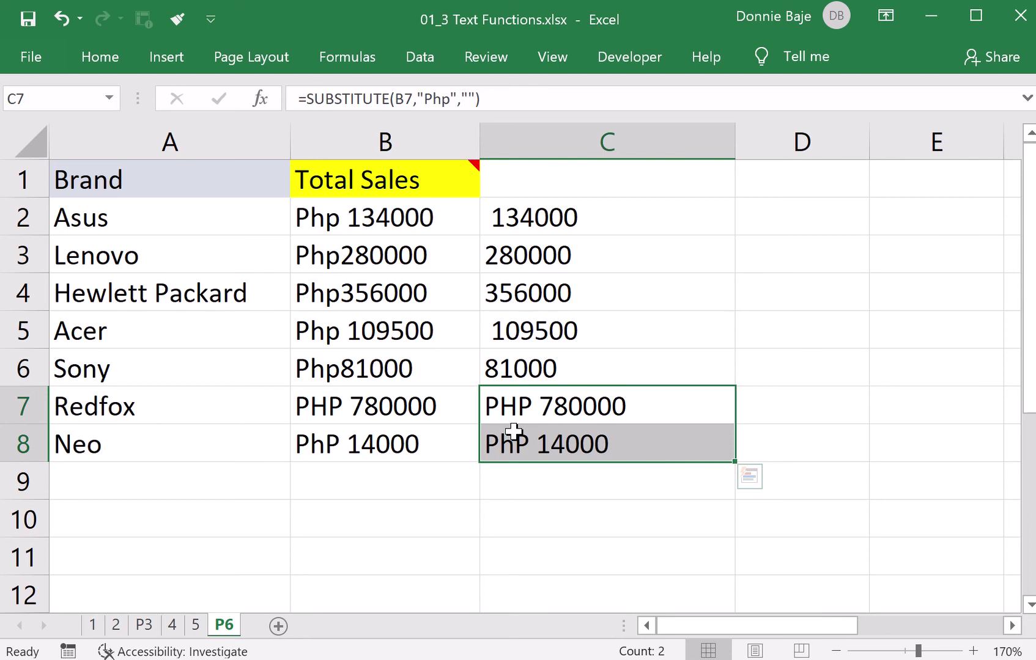
pyautogui.doubleClick(598, 219)
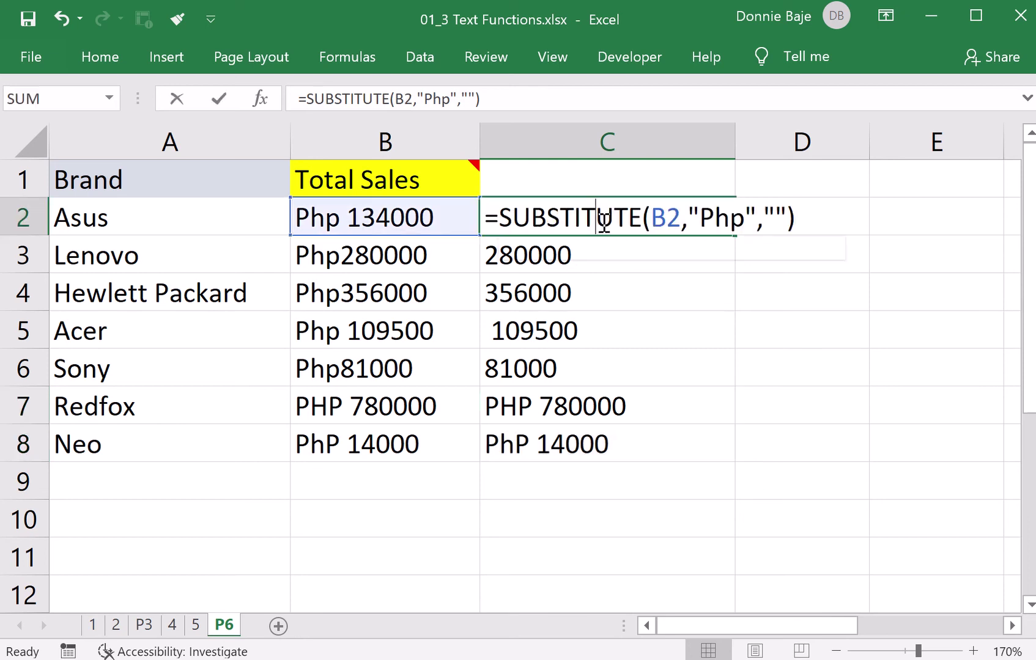
pyautogui.moveTo(698, 219); pyautogui.dragTo(742, 225)
pyautogui.moveTo(839, 240); pyautogui.dragTo(927, 303)
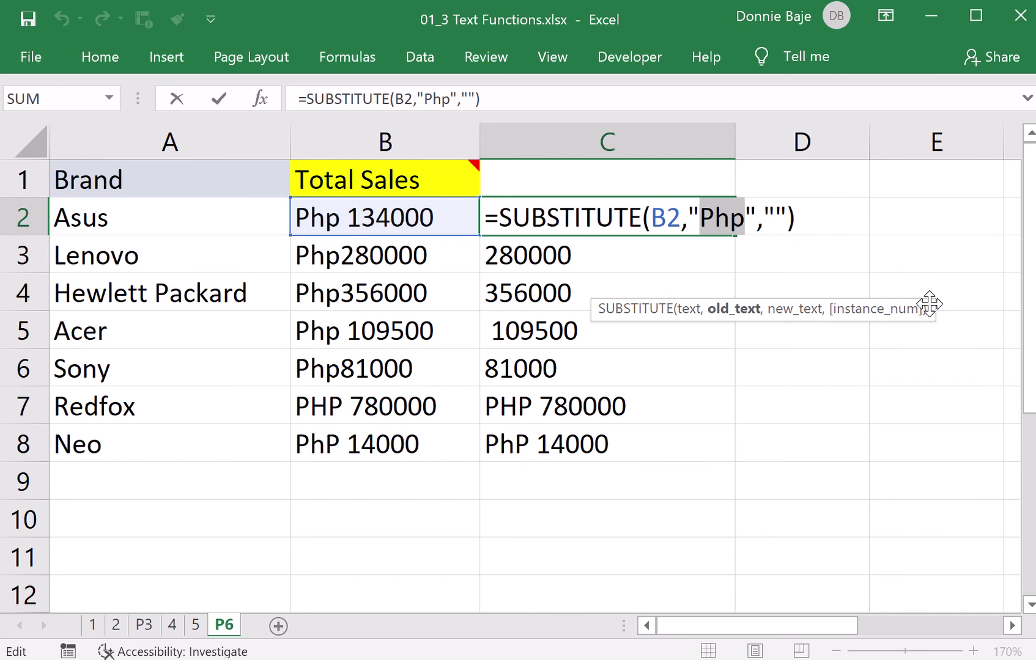
pyautogui.press('Return')
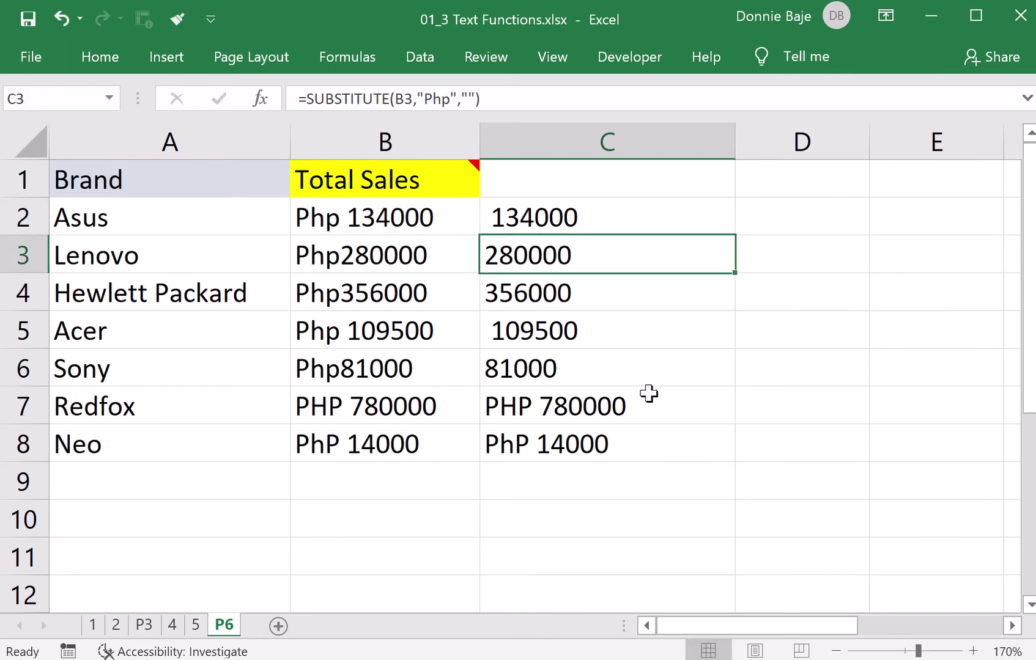
pyautogui.doubleClick(615, 405)
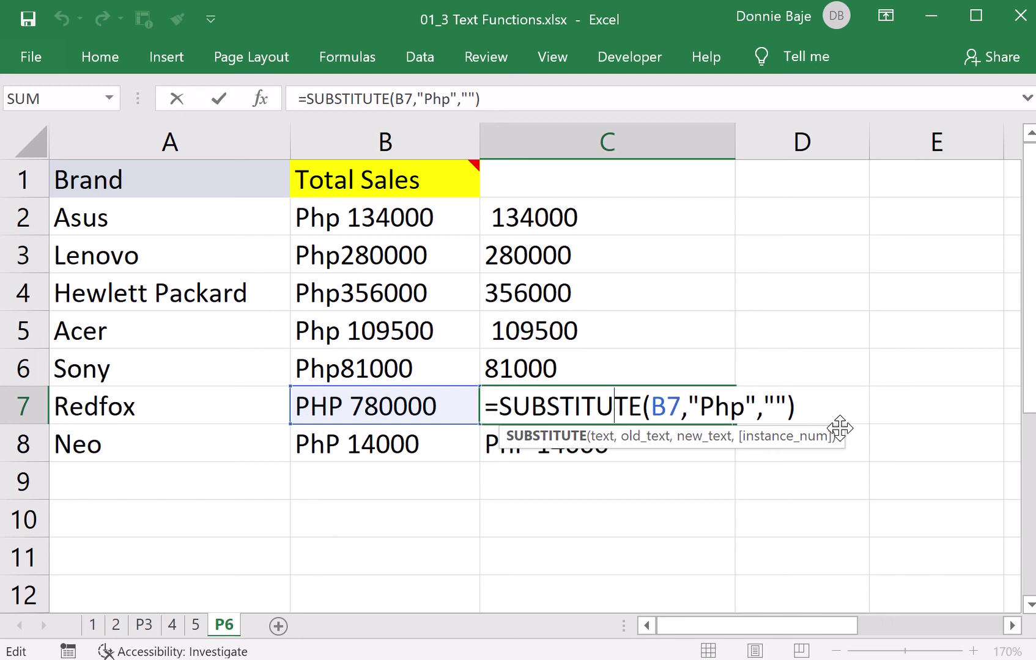
pyautogui.moveTo(701, 407); pyautogui.dragTo(745, 406)
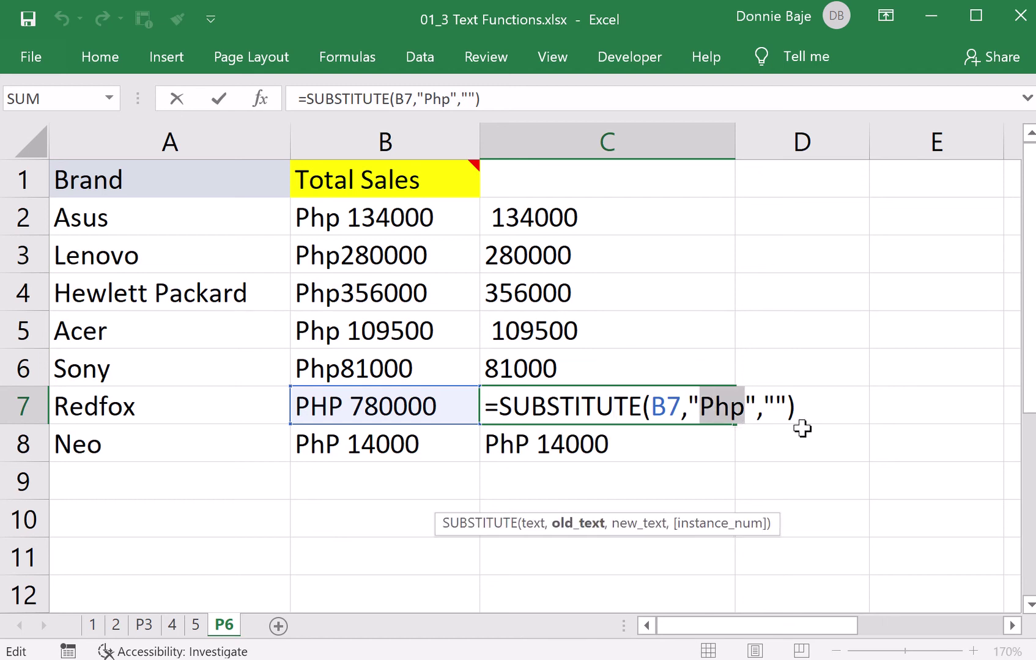
pyautogui.press('Return')
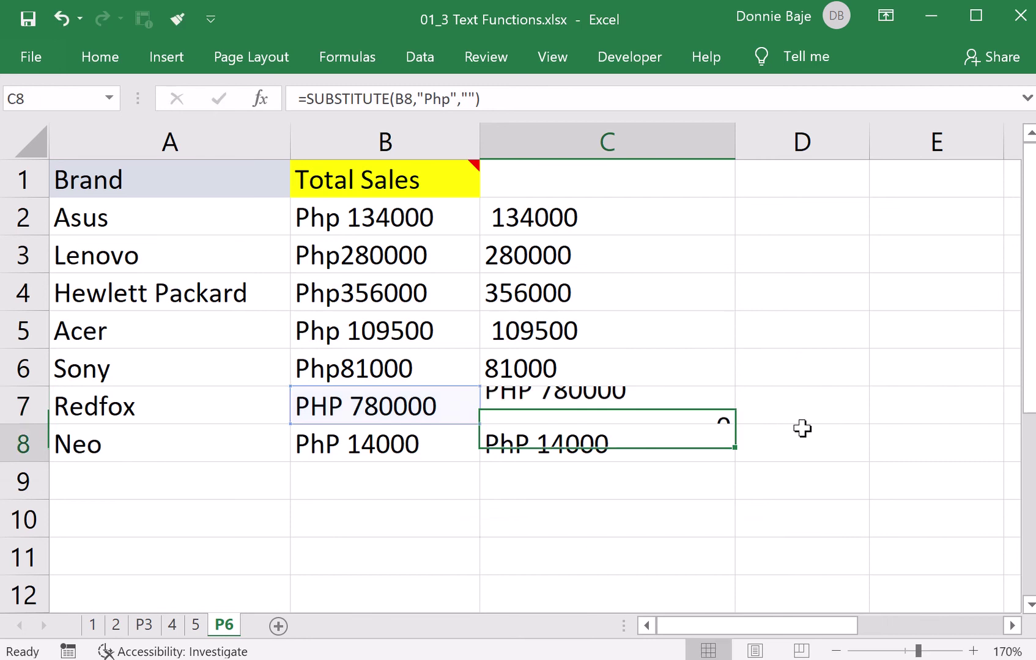
# Step: Nest PROPER around the B2 reference in C2 so the formula reads =SUBSTITUTE(PROPER(B2),"Php","")
pyautogui.click(669, 214)
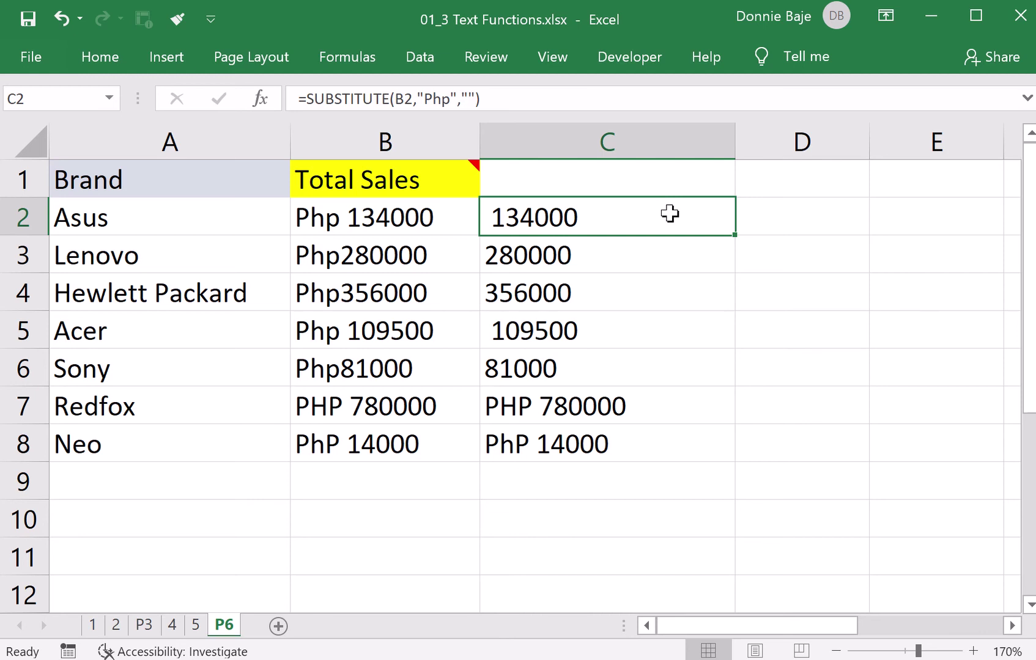
pyautogui.doubleClick(669, 214)
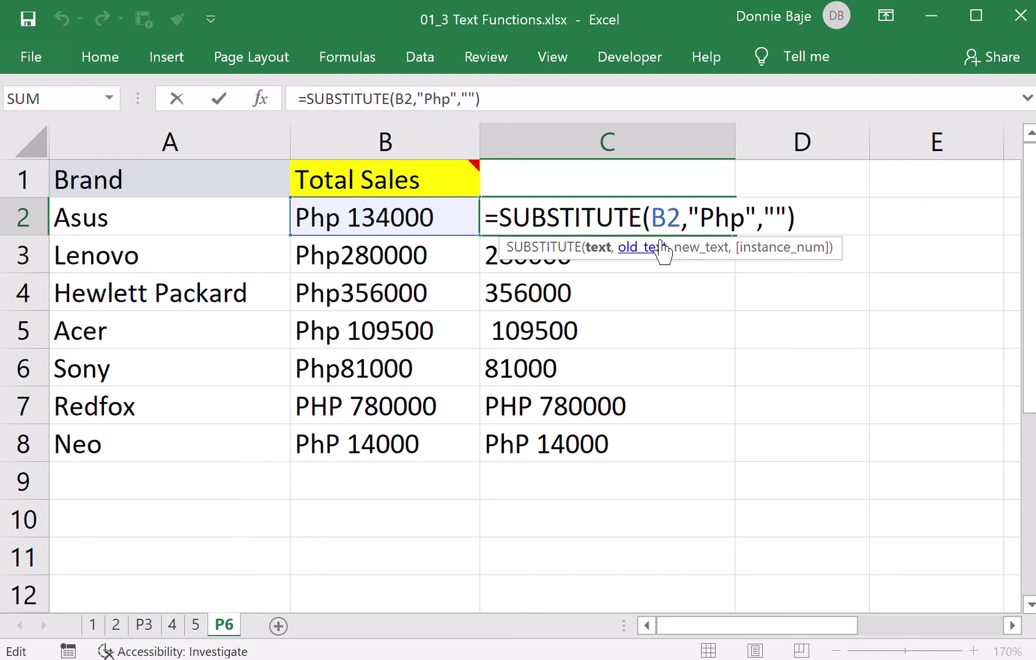
pyautogui.moveTo(837, 249); pyautogui.dragTo(695, 529)
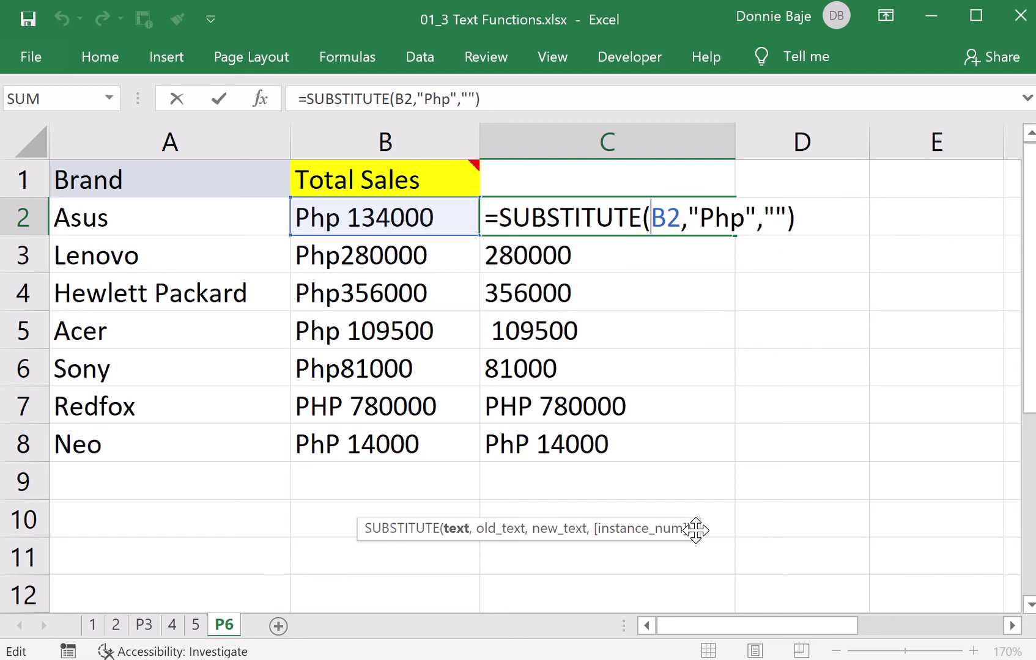
pyautogui.write('PROP')
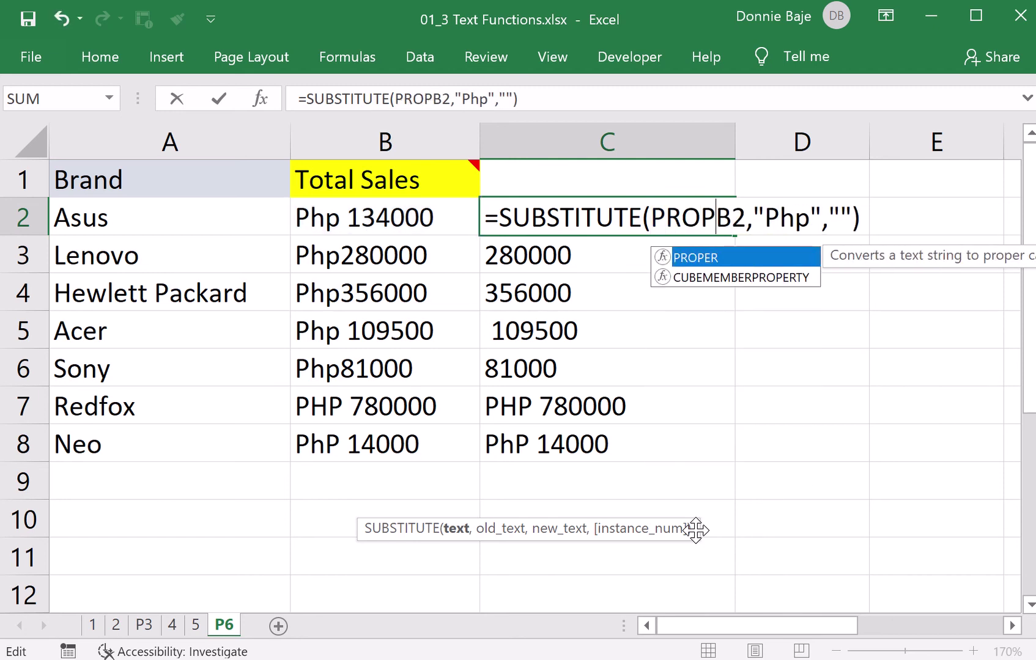
pyautogui.write('ER(')
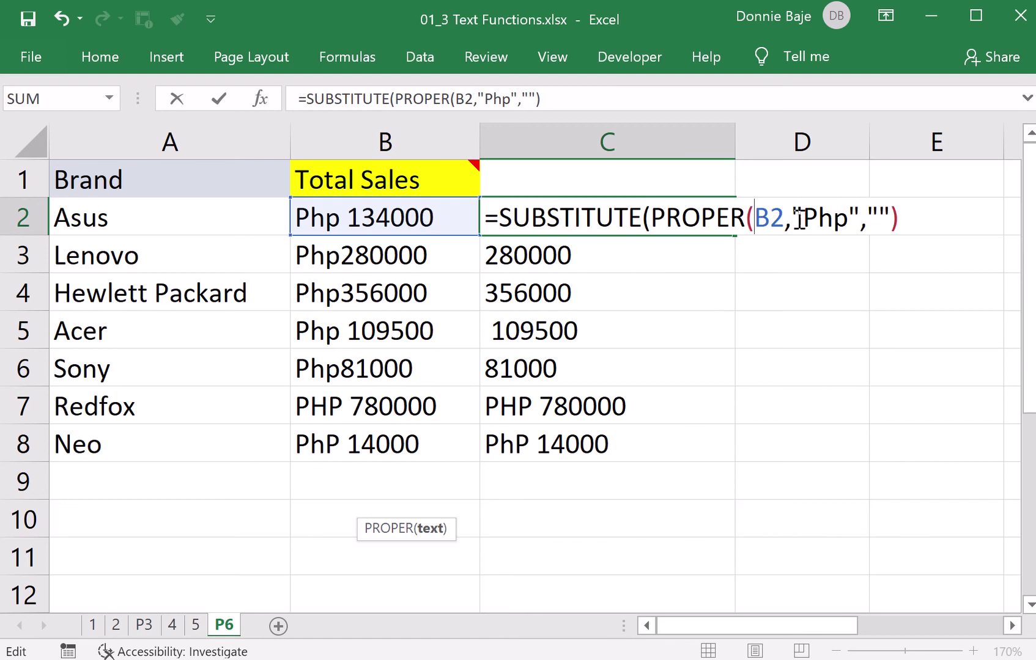
pyautogui.click(784, 217)
pyautogui.write(')')
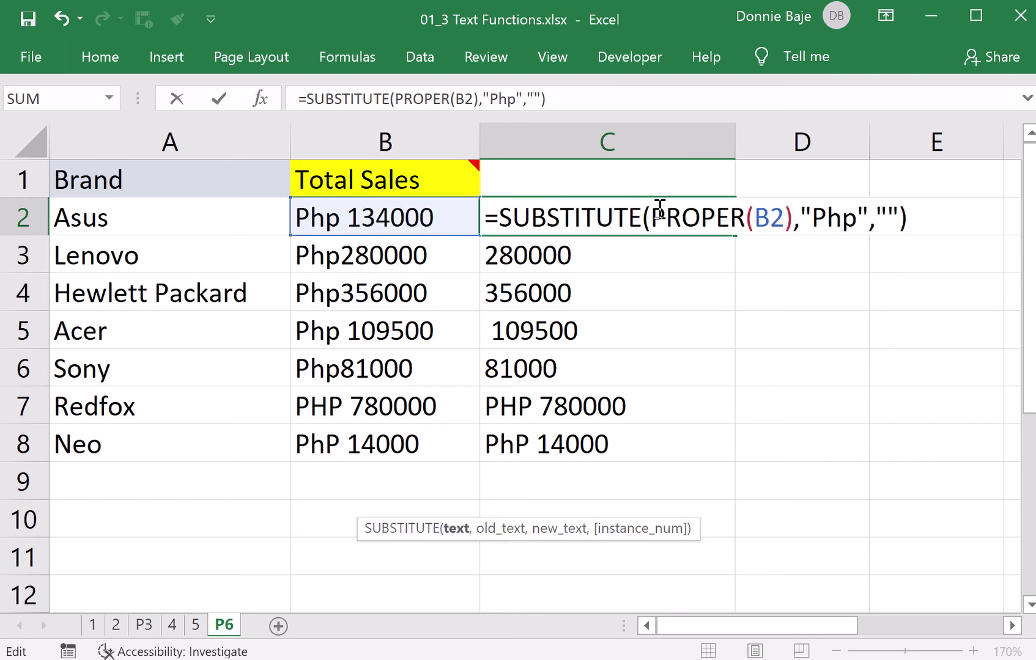
pyautogui.moveTo(659, 208); pyautogui.dragTo(792, 207)
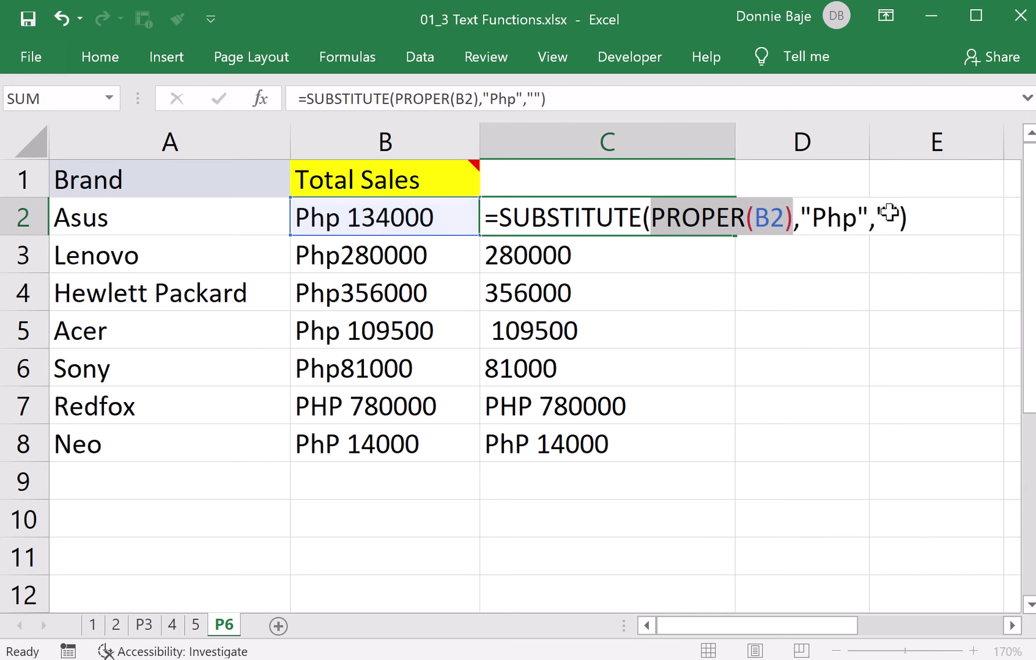
pyautogui.press('Return')
# Step: Fill the revised SUBSTITUTE and PROPER formula from C2 down through C8 and check the copy in C7
pyautogui.click(613, 217)
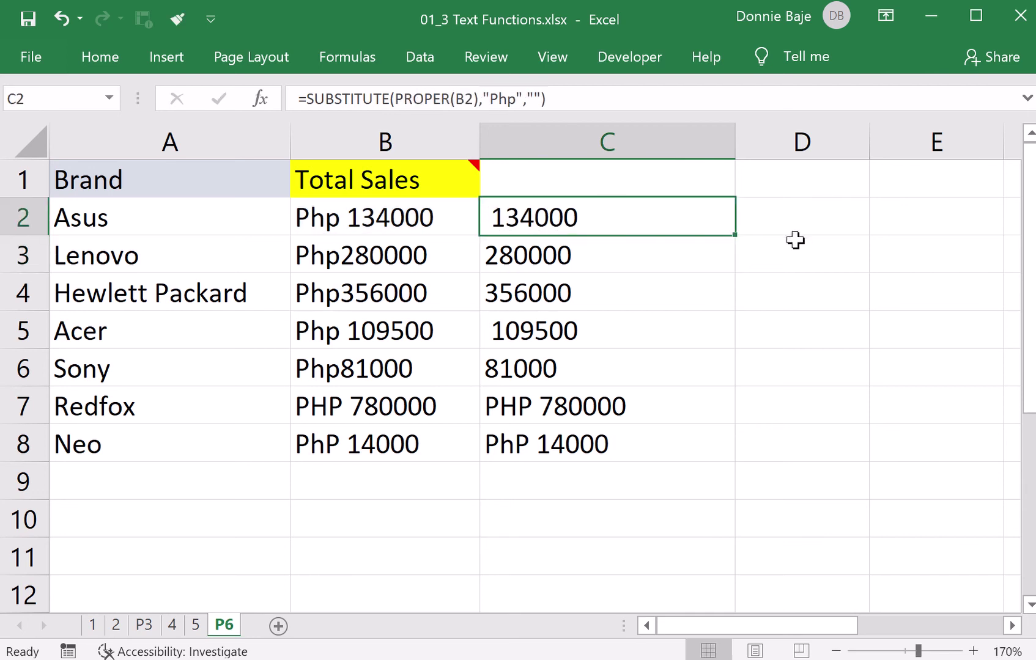
pyautogui.doubleClick(736, 235)
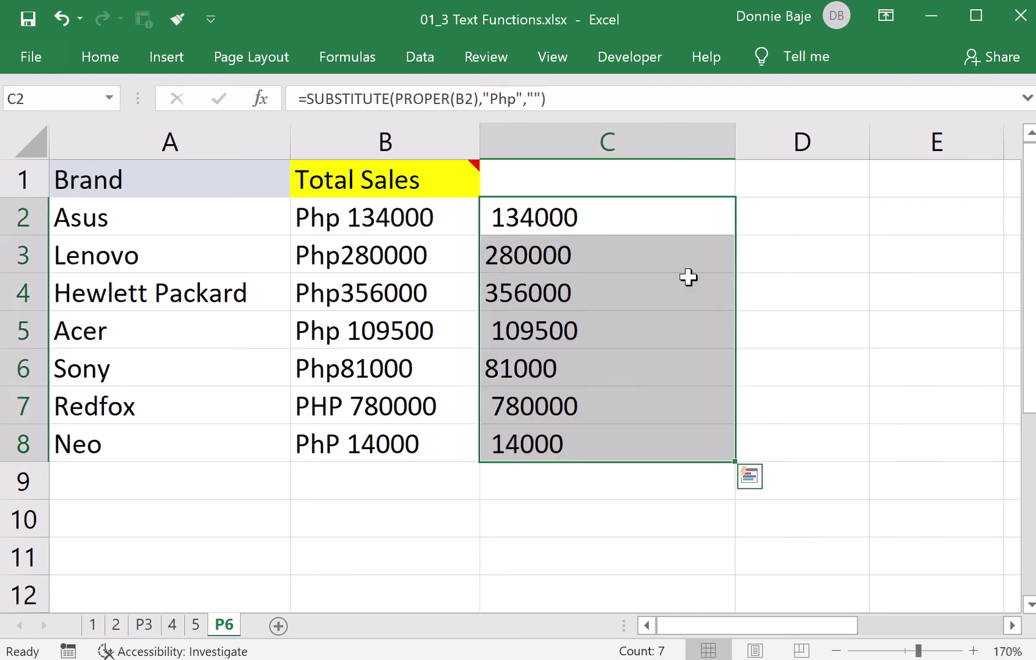
pyautogui.click(546, 406)
pyautogui.doubleClick(546, 406)
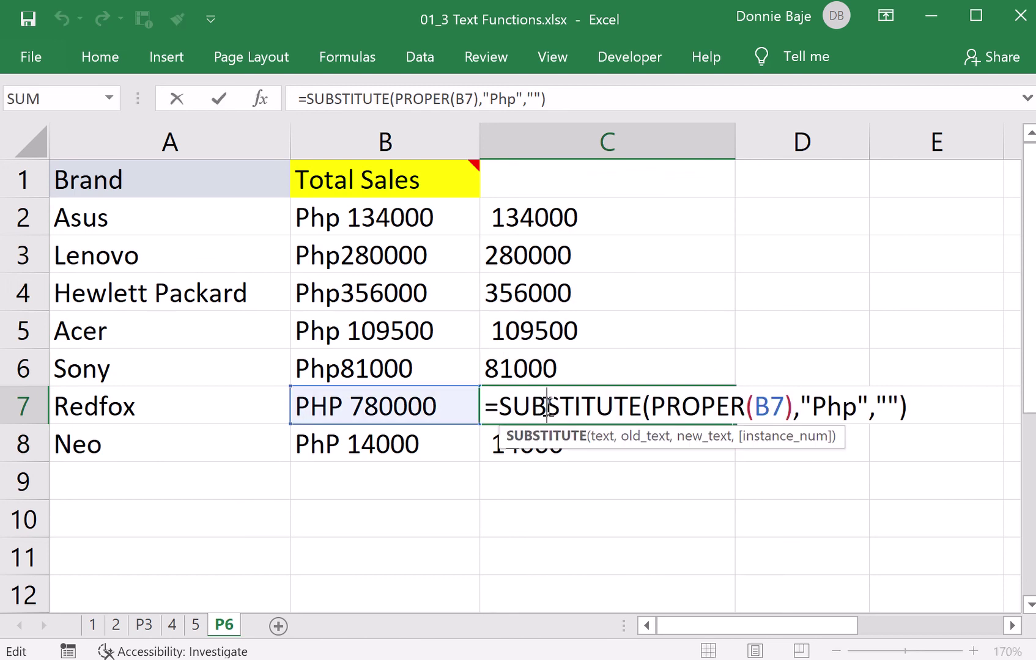
pyautogui.press('Return')
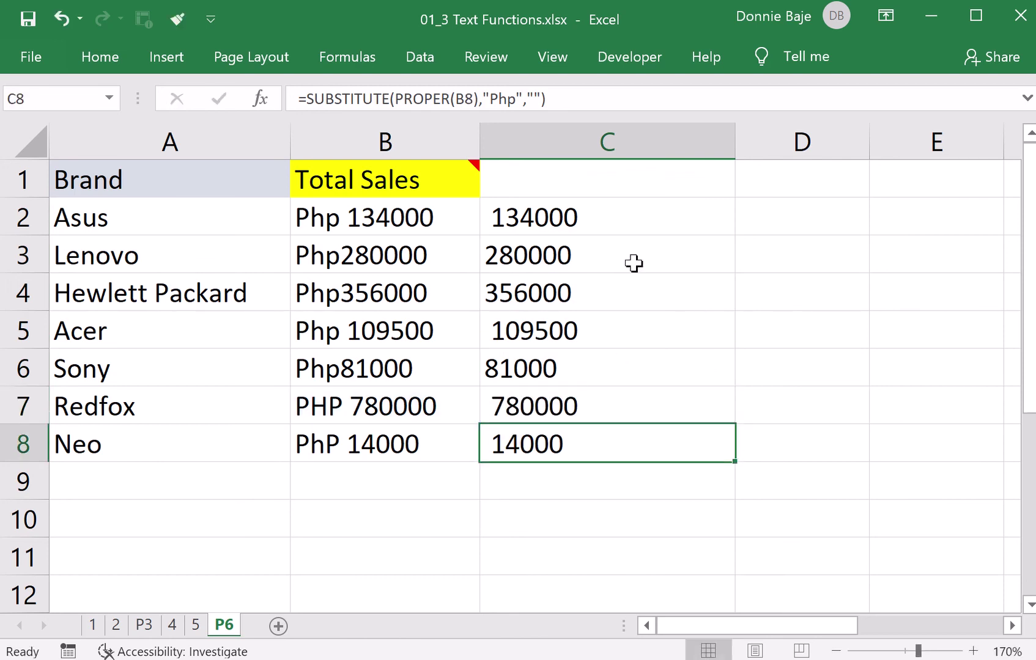
# Step: Review the nested SUBSTITUTE and PROPER formula in C2 without changing it
pyautogui.click(615, 217)
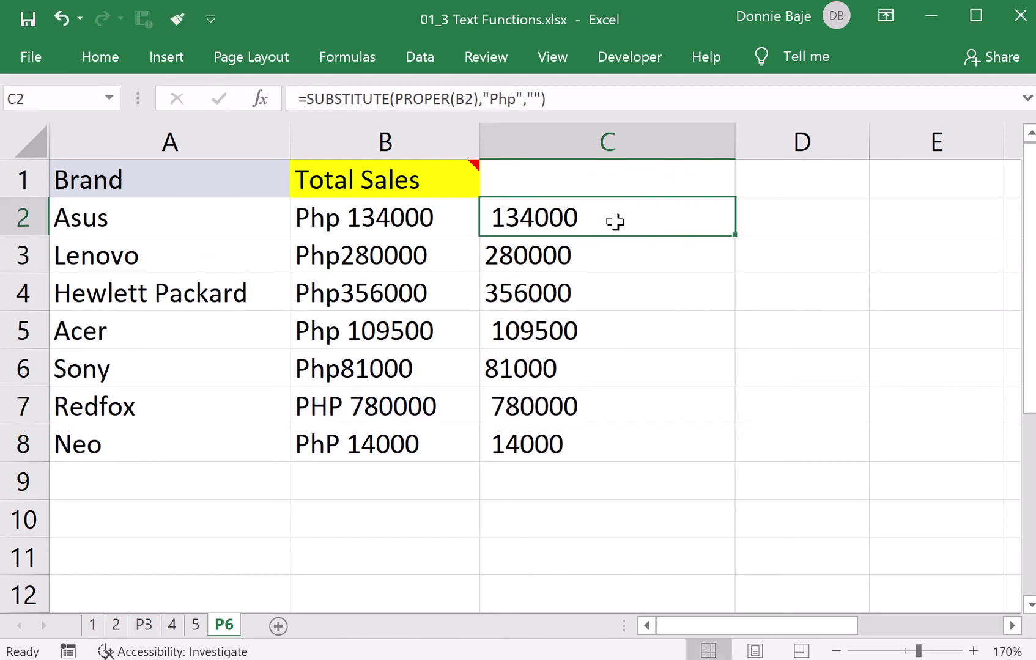
pyautogui.doubleClick(615, 221)
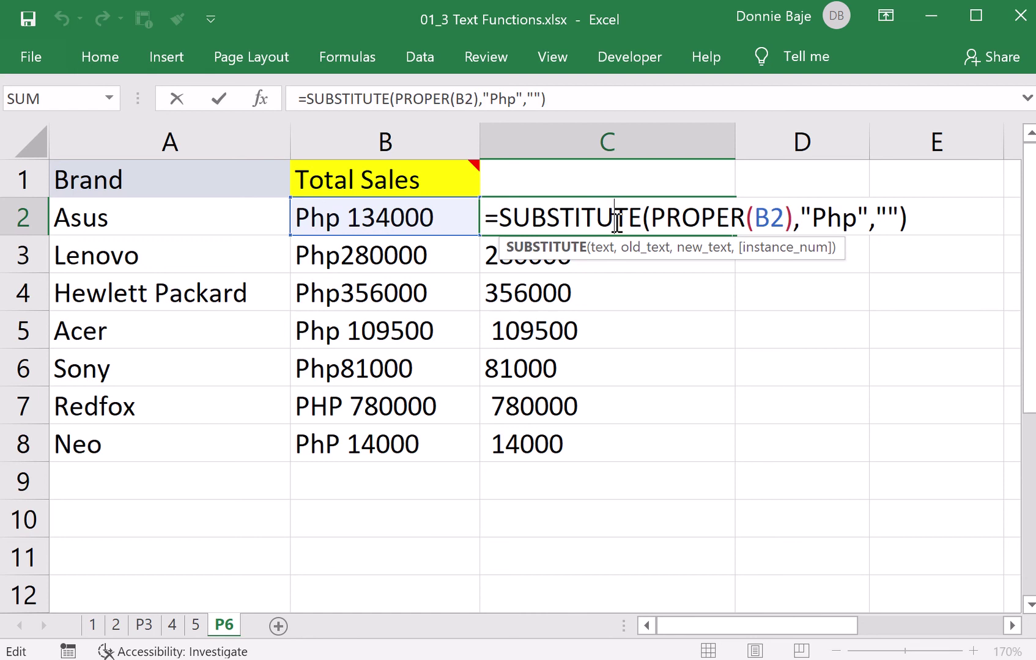
pyautogui.moveTo(825, 247); pyautogui.dragTo(724, 557)
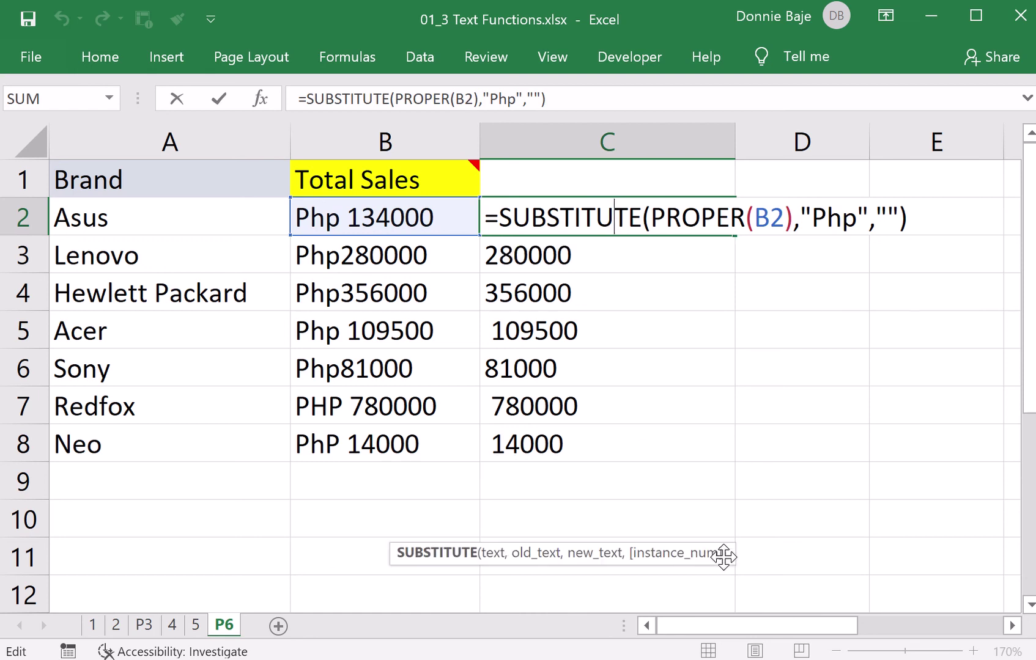
pyautogui.press('Return')
# Step: Add up the extracted values in C9 with the formula =SUM(C2:C8)
pyautogui.click(648, 476)
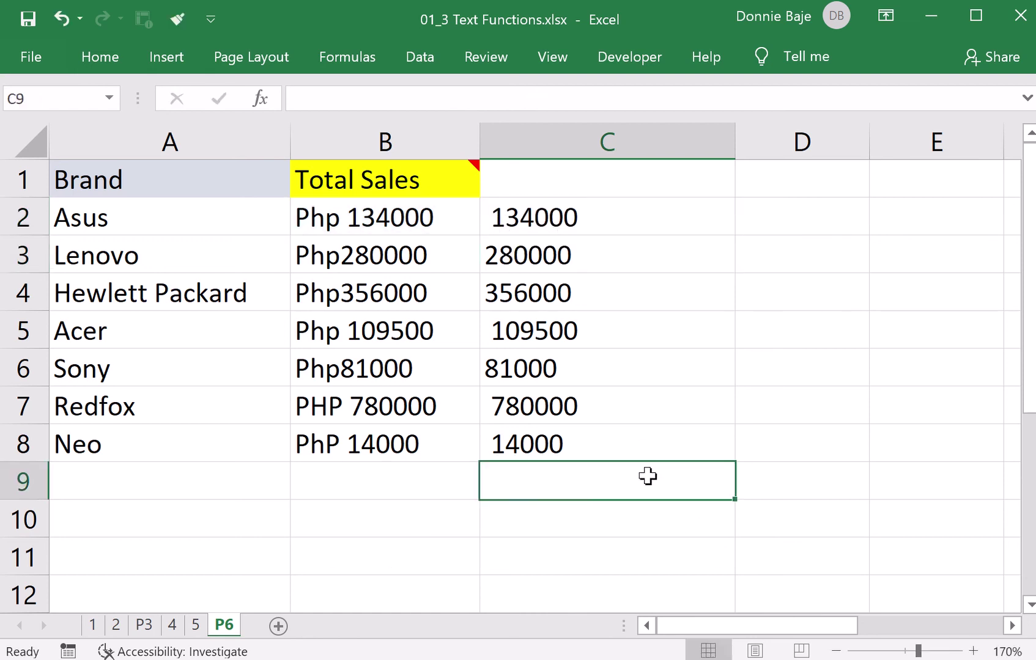
pyautogui.write('=SUM(')
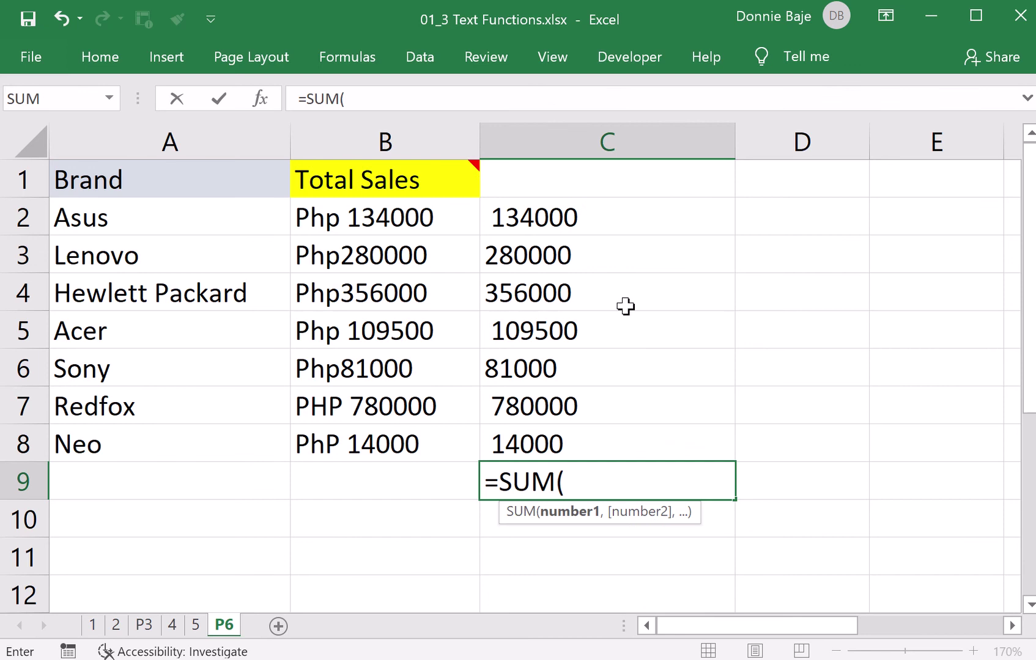
pyautogui.moveTo(620, 222); pyautogui.dragTo(573, 459)
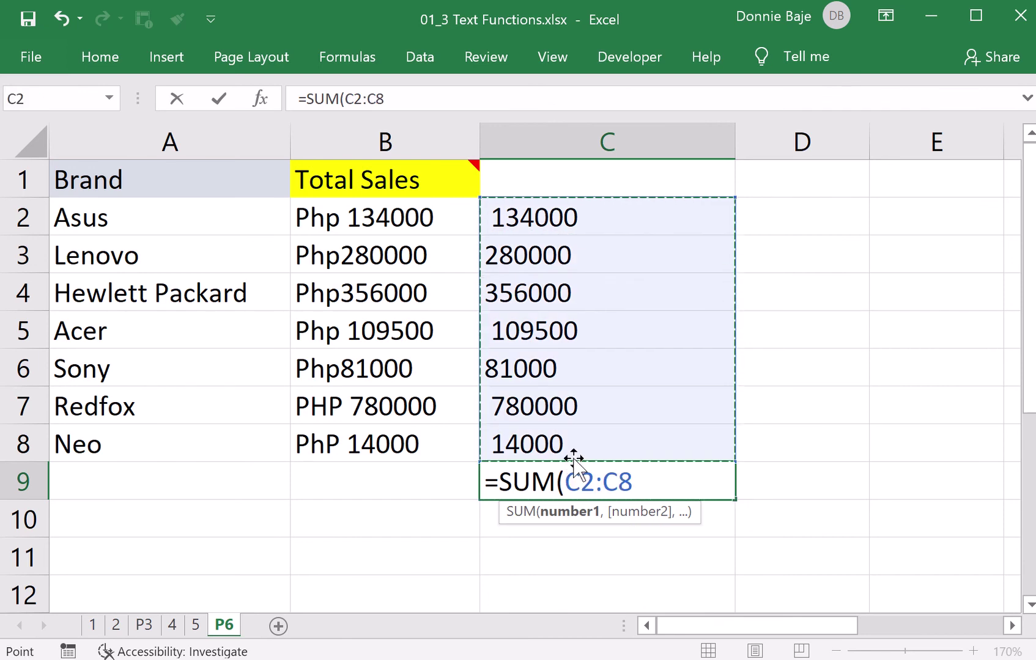
pyautogui.write(')')
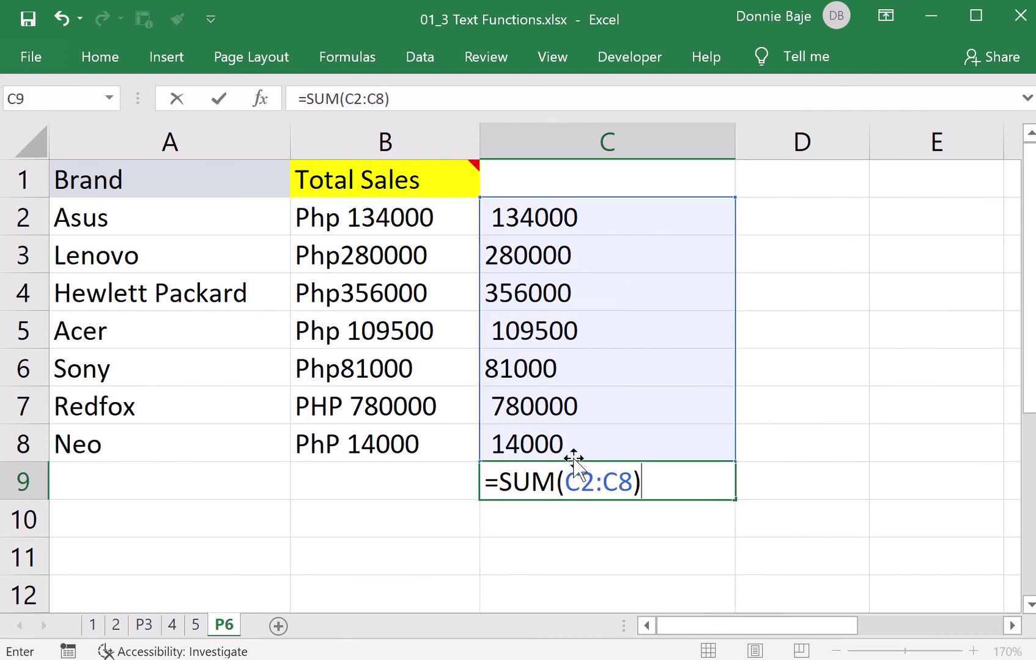
pyautogui.press('Return')
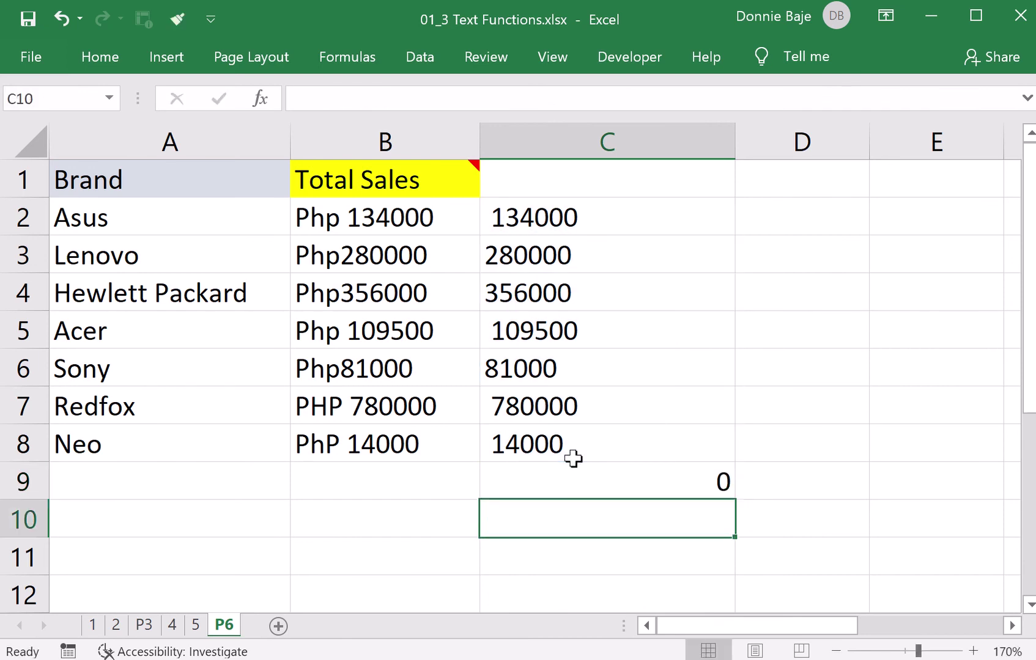
# Step: Check the SUM formula in C9 and the SUBSTITUTE formula in C2 that feeds it
pyautogui.click(595, 482)
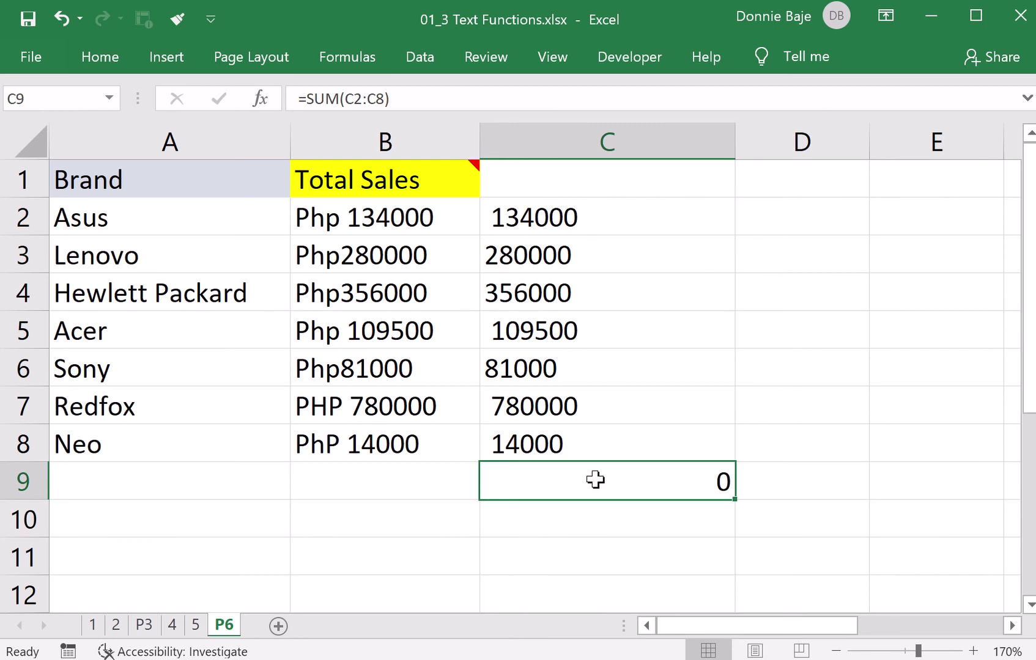
pyautogui.doubleClick(591, 208)
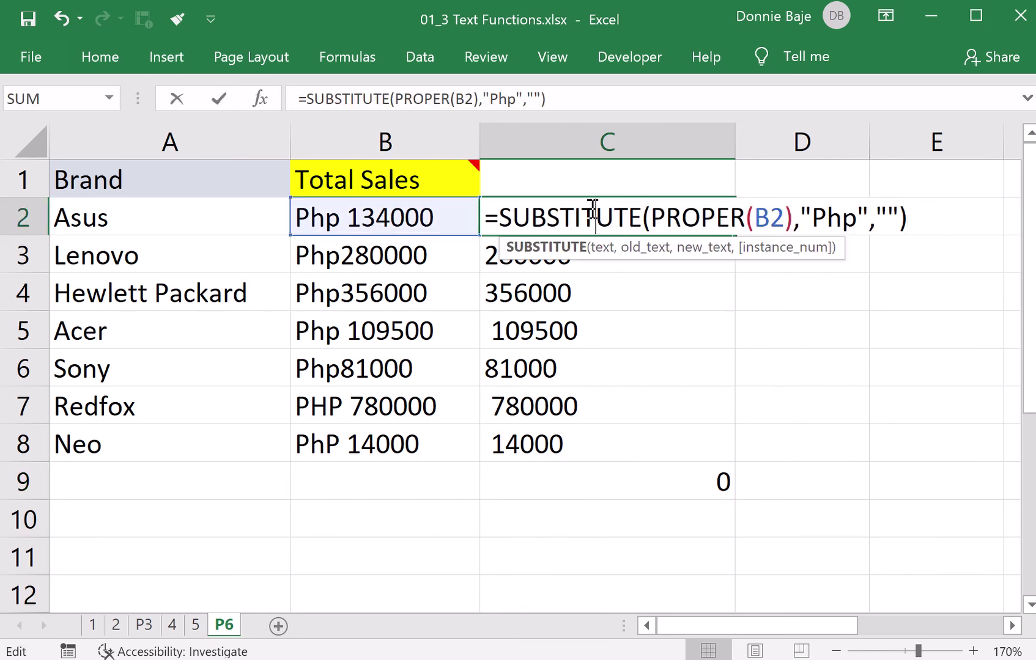
pyautogui.press('Return')
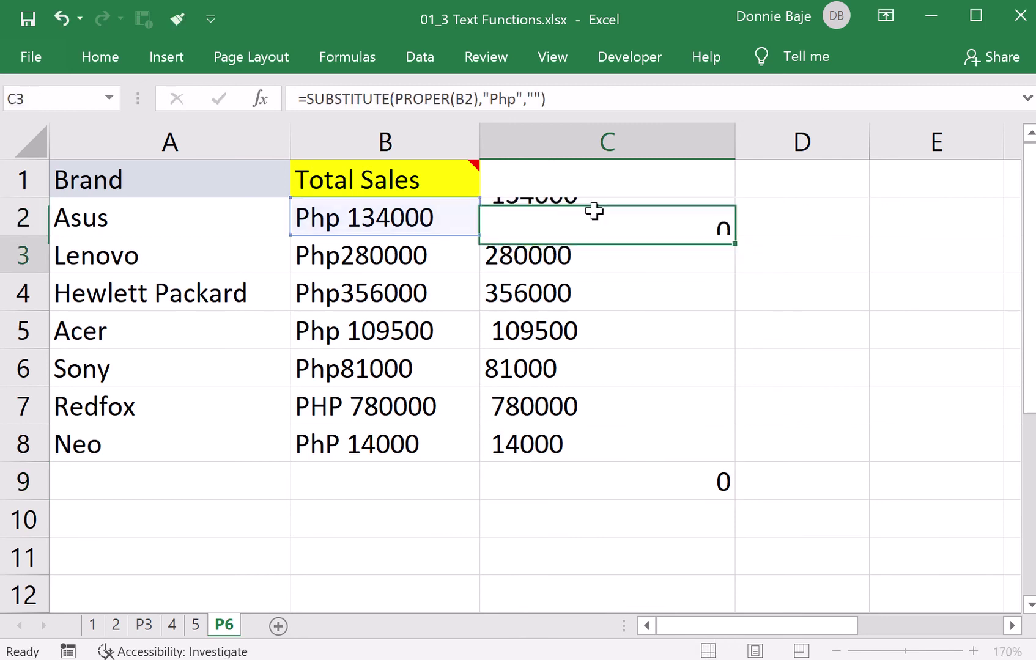
# Step: Enter the sample number 123 in E2 and the sample word "texts" in E3
pyautogui.press('Up')
pyautogui.press('Right')
pyautogui.press('Right')
pyautogui.press('Right')
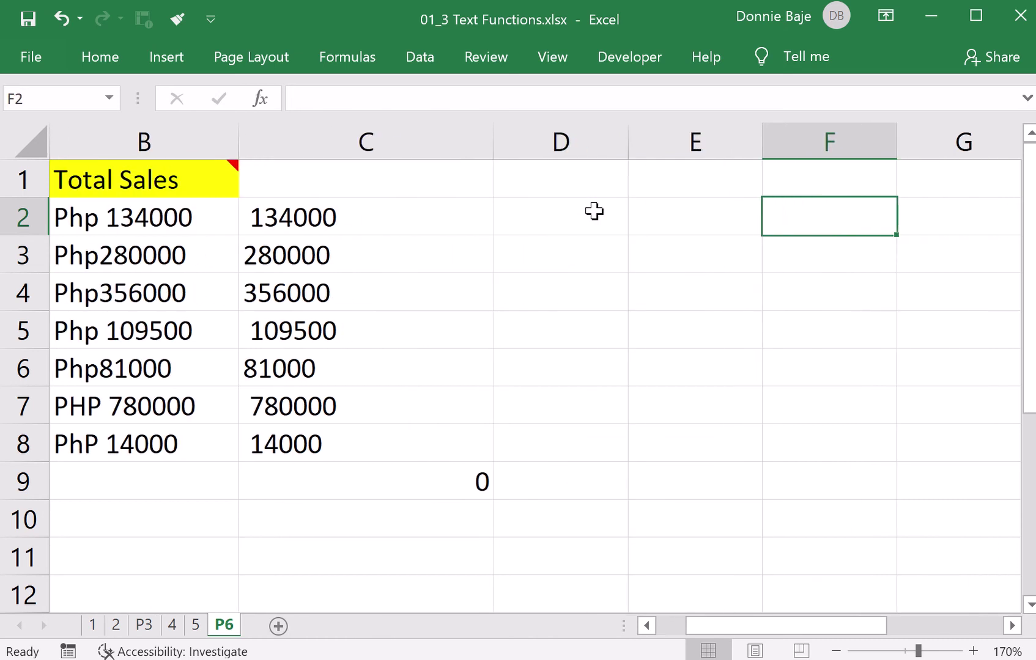
pyautogui.press('Left')
pyautogui.write('123')
pyautogui.press('Return')
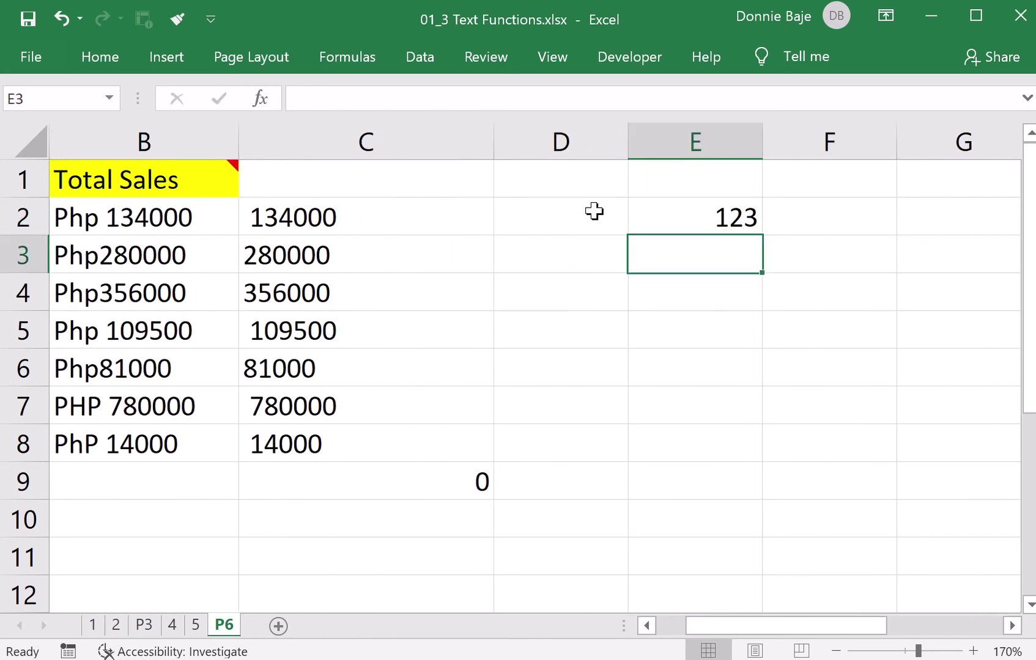
pyautogui.write('texts')
pyautogui.press('Return')
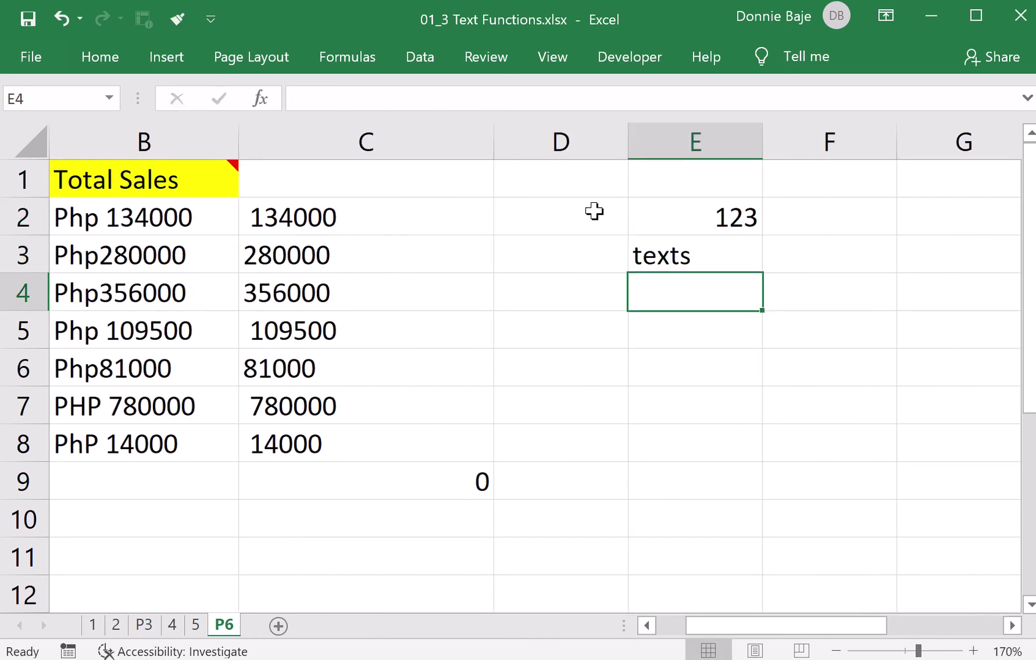
# Step: Compare the alignment of the column C values with the sample in E3 and review the range used by the C9 SUM formula
pyautogui.click(351, 137)
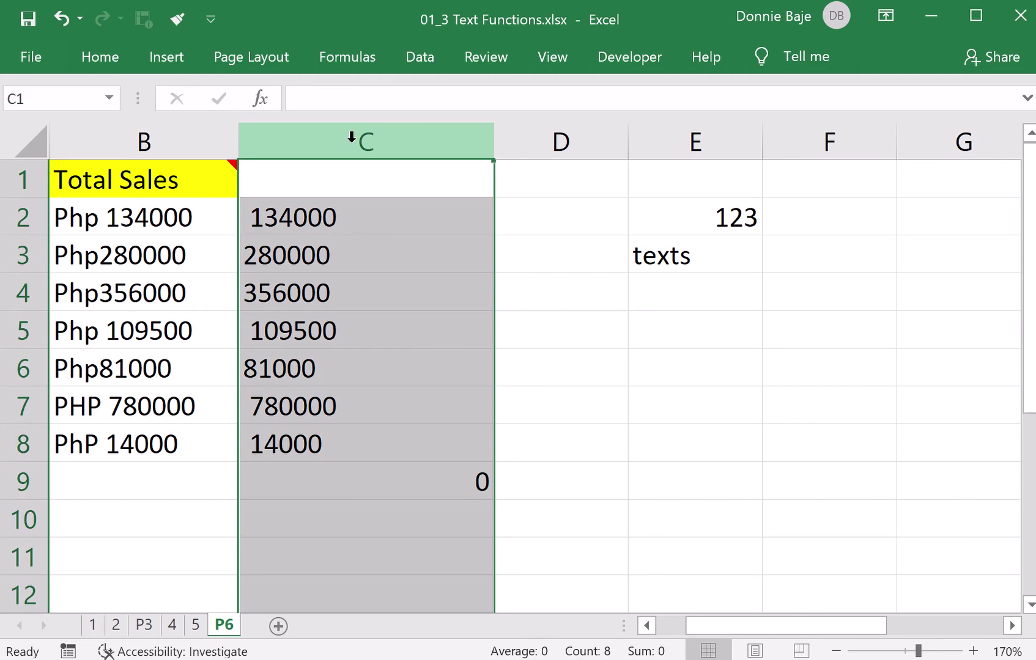
pyautogui.click(734, 247)
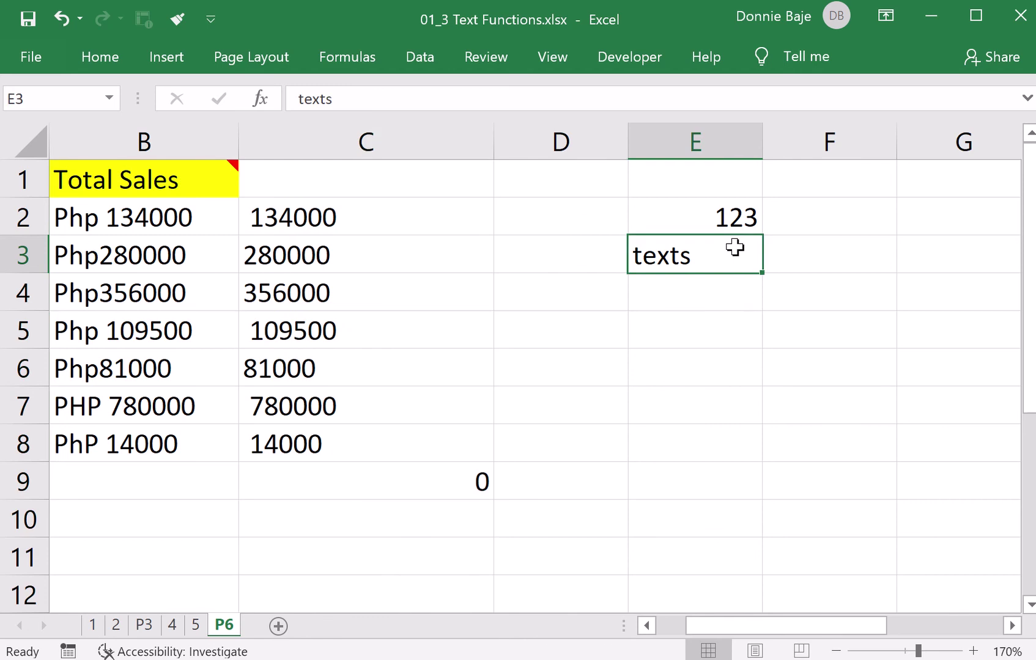
pyautogui.click(480, 481)
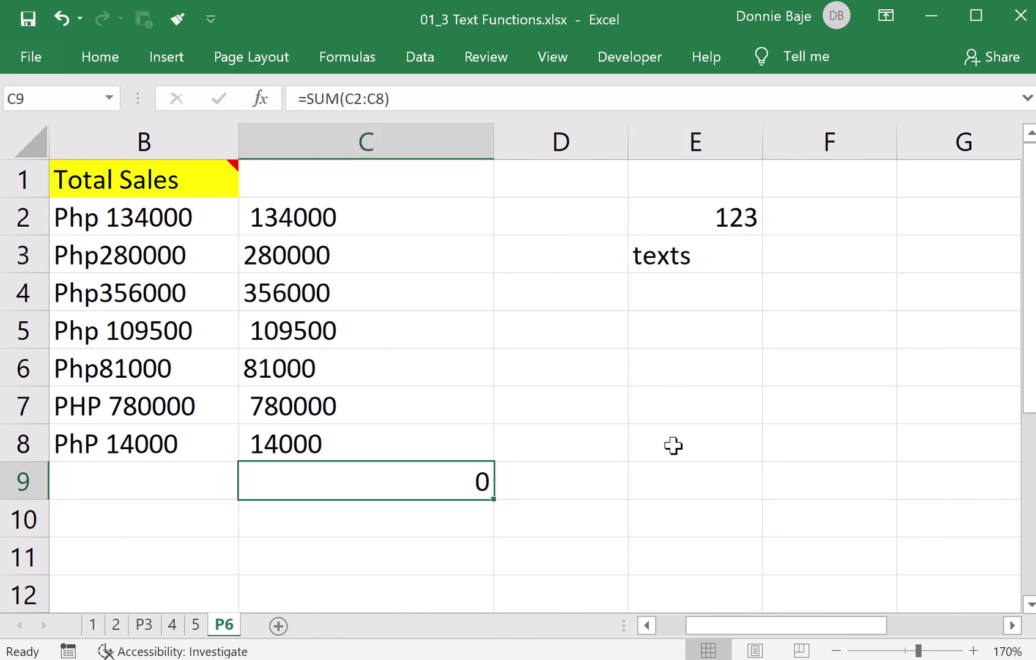
pyautogui.doubleClick(443, 483)
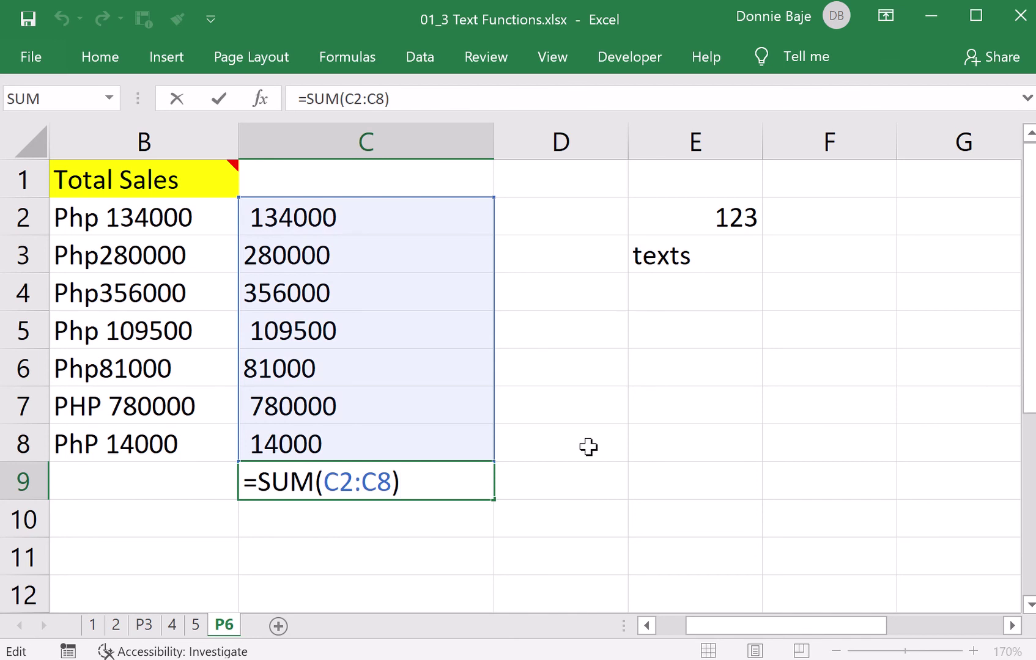
pyautogui.hotkey('ctrl', 'Return')
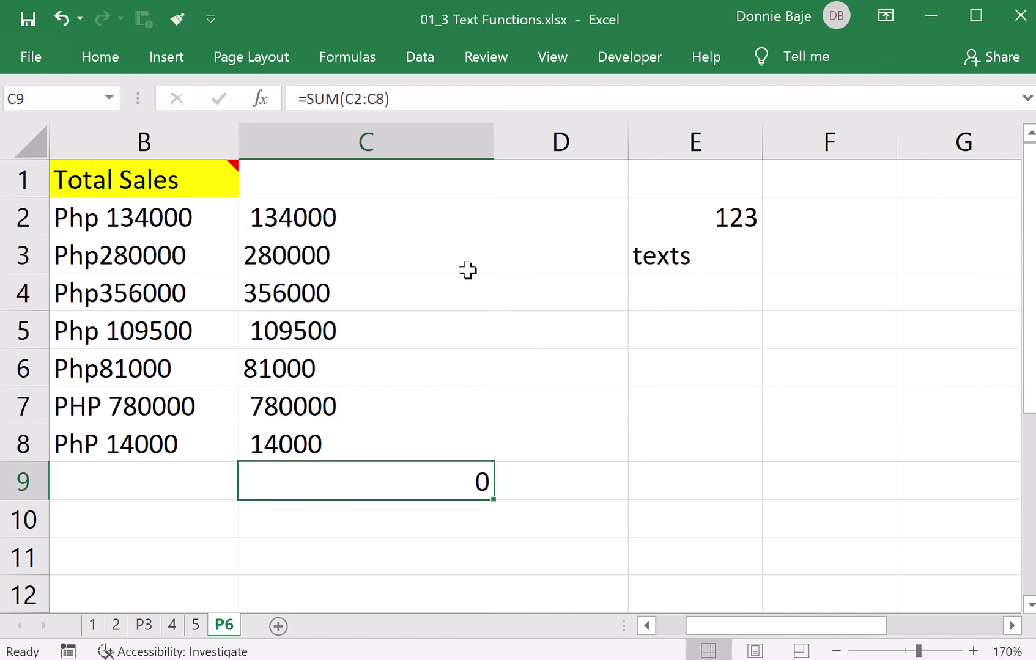
# Step: Apply the Number format to the extracted values in C2:C8
pyautogui.click(450, 224)
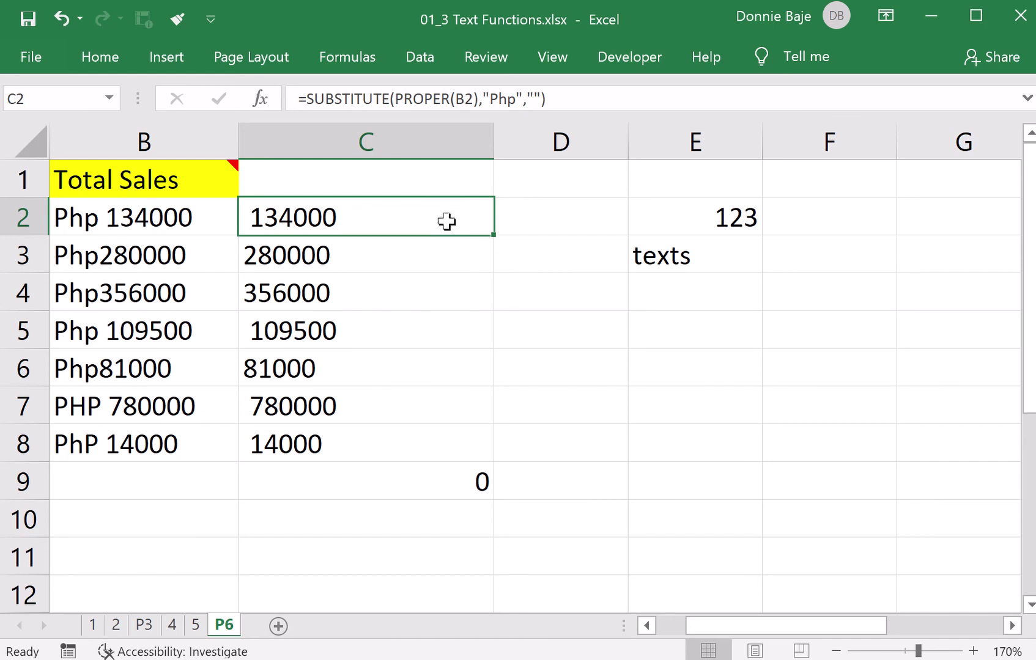
pyautogui.moveTo(446, 222); pyautogui.dragTo(416, 449)
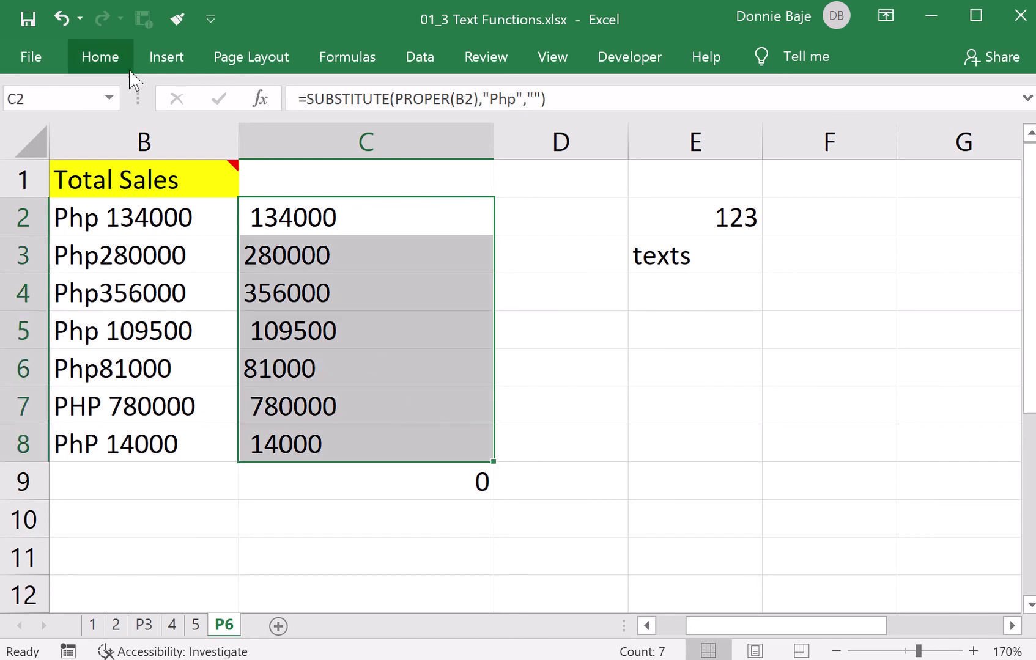
pyautogui.click(103, 58)
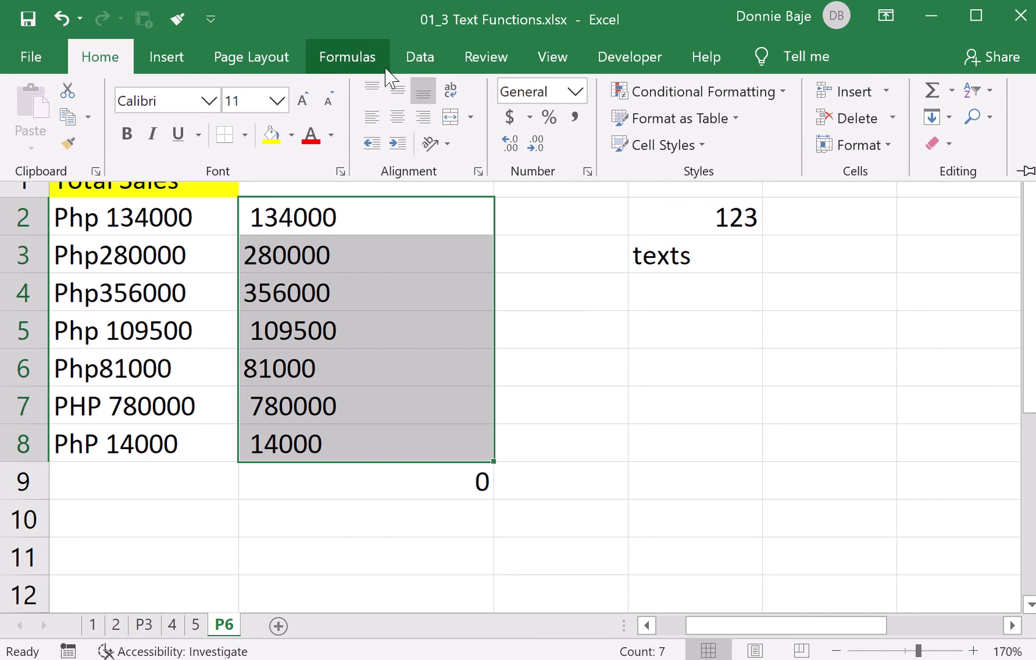
pyautogui.click(576, 93)
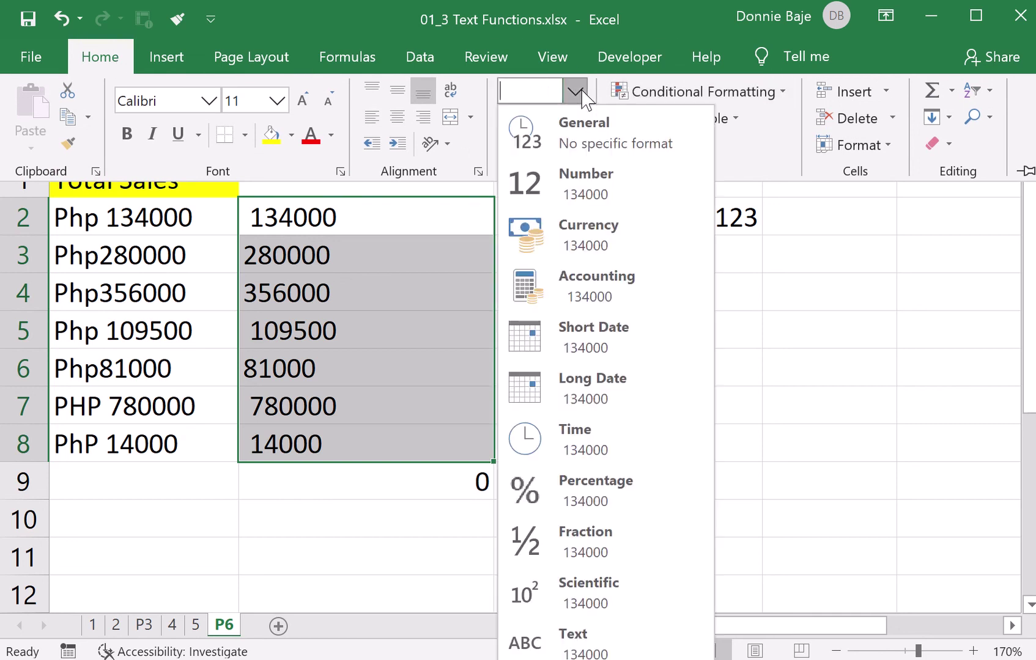
pyautogui.click(587, 188)
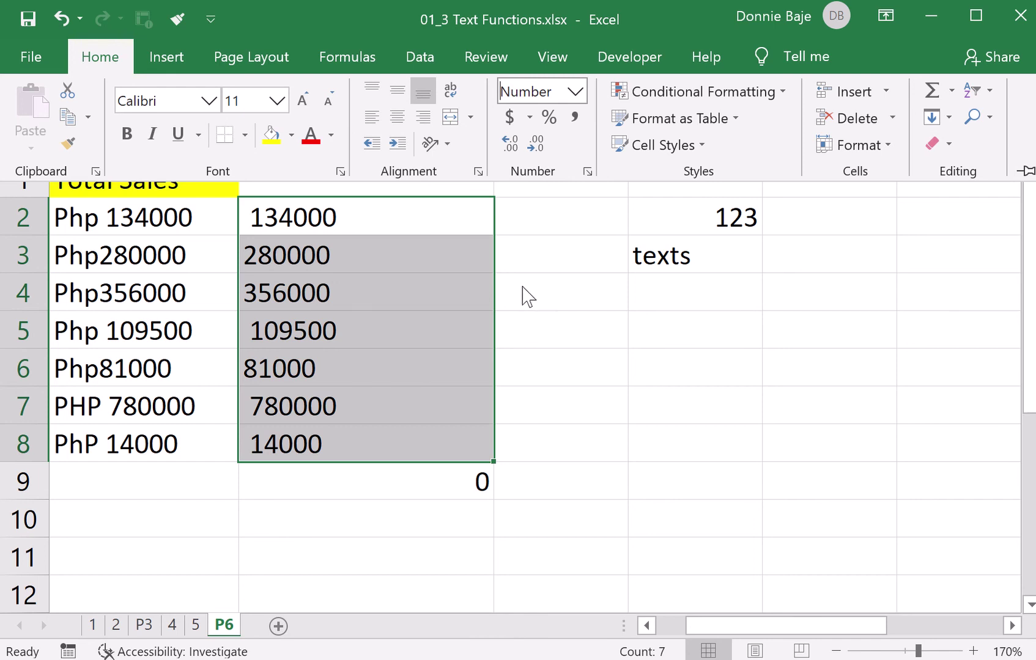
# Step: Inspect the C2 formula of the number-formatted range, leaving it unedited
pyautogui.click(428, 214)
pyautogui.click(425, 211)
pyautogui.doubleClick(426, 211)
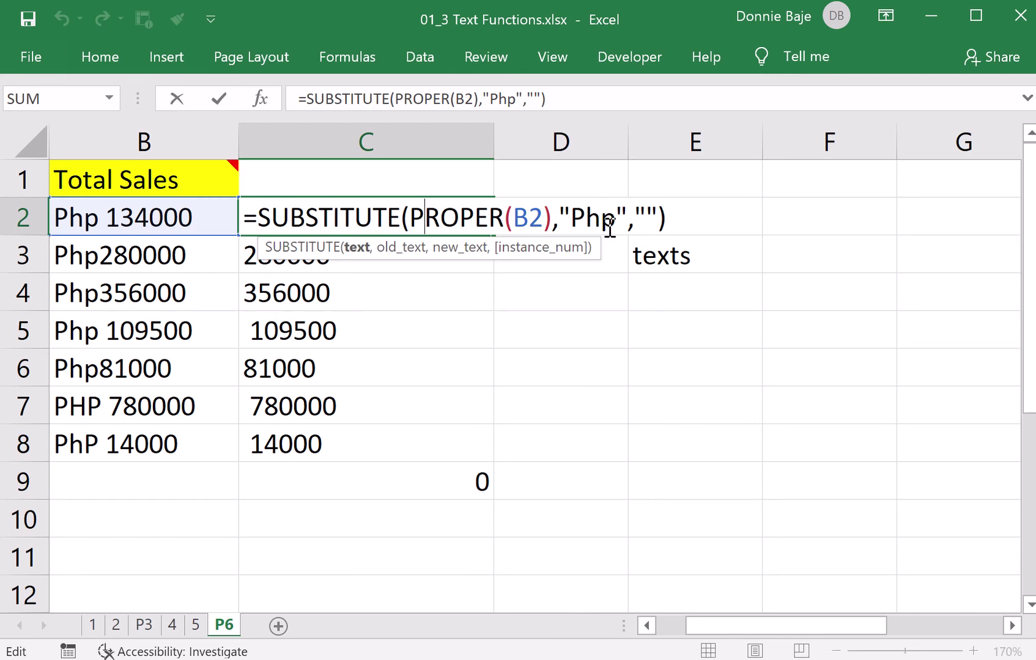
pyautogui.press('Escape')
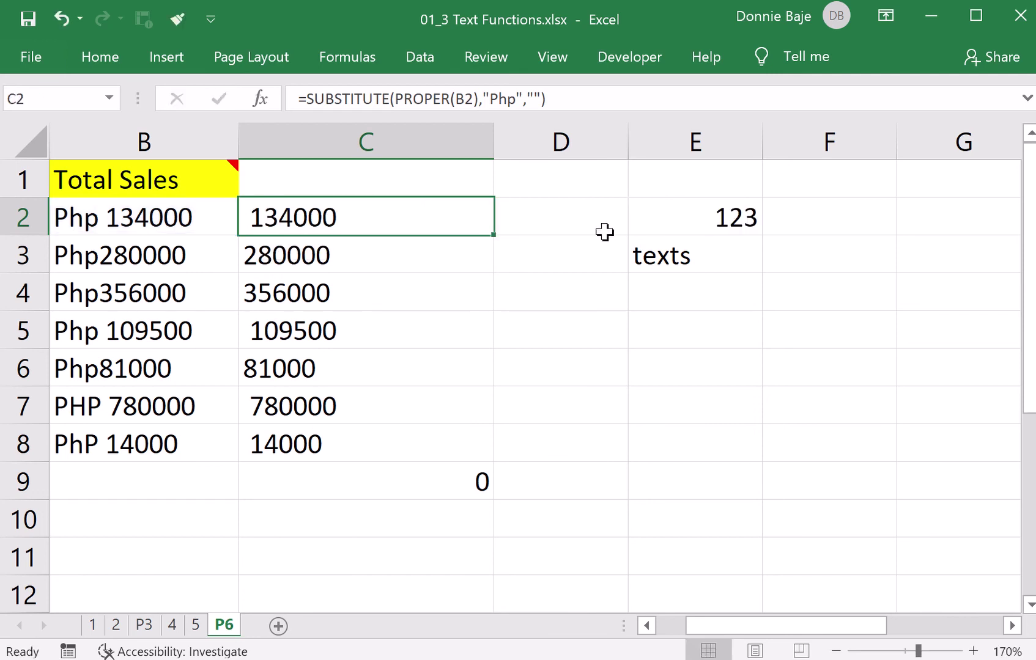
# Step: Wrap the C2 formula in VALUE so it reads =VALUE(SUBSTITUTE(PROPER(B2),"Php",""))
pyautogui.doubleClick(483, 215)
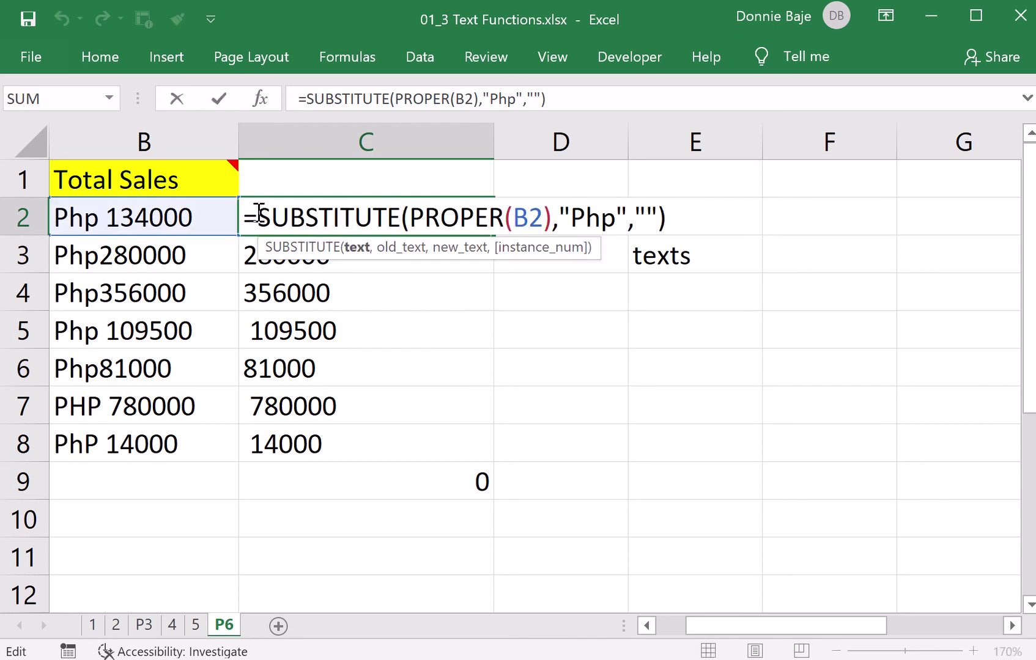
pyautogui.moveTo(255, 214); pyautogui.dragTo(730, 213)
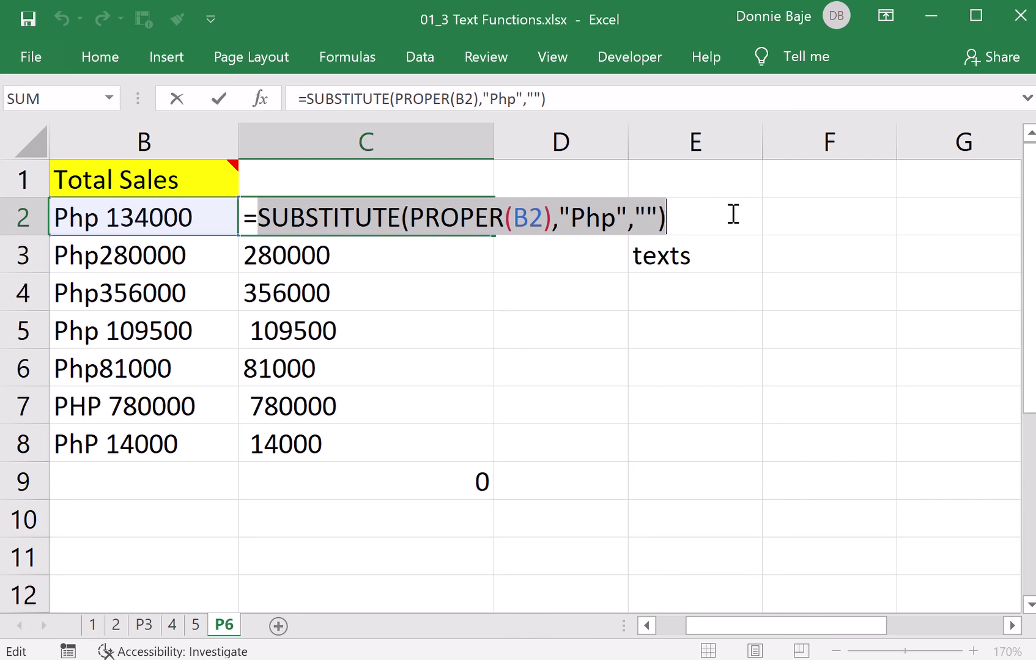
pyautogui.click(263, 217)
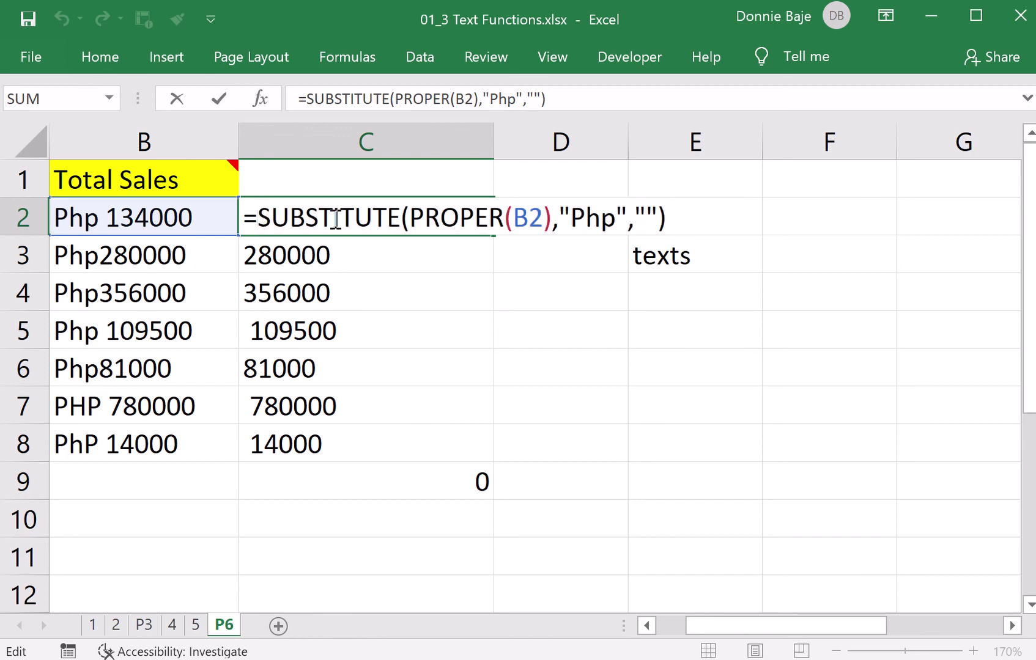
pyautogui.write('VALUE(')
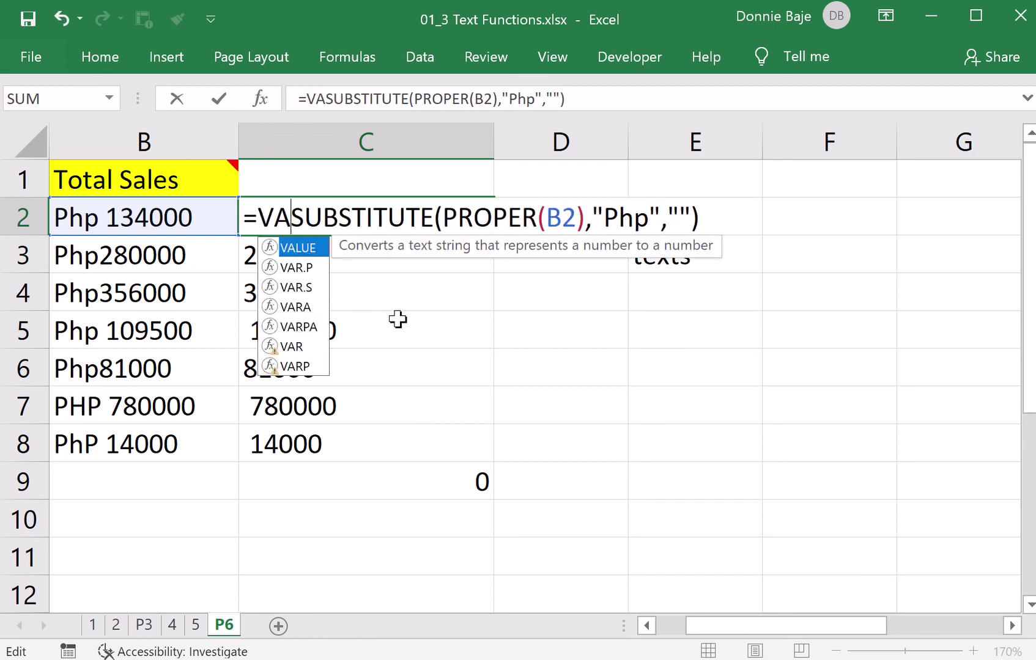
pyautogui.click(758, 218)
pyautogui.write(')')
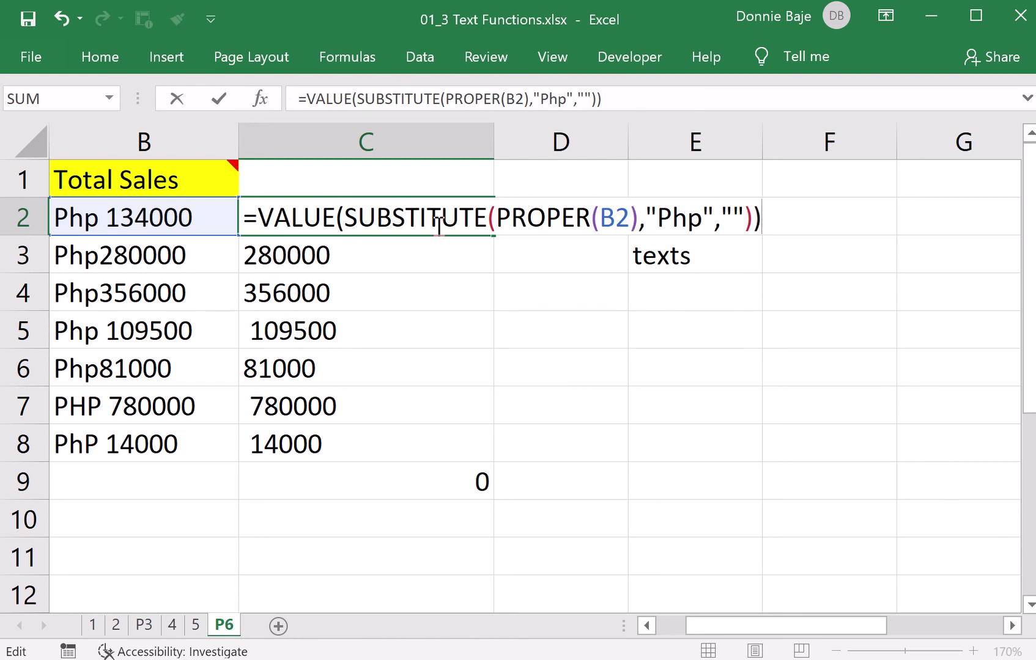
pyautogui.moveTo(346, 218); pyautogui.dragTo(752, 190)
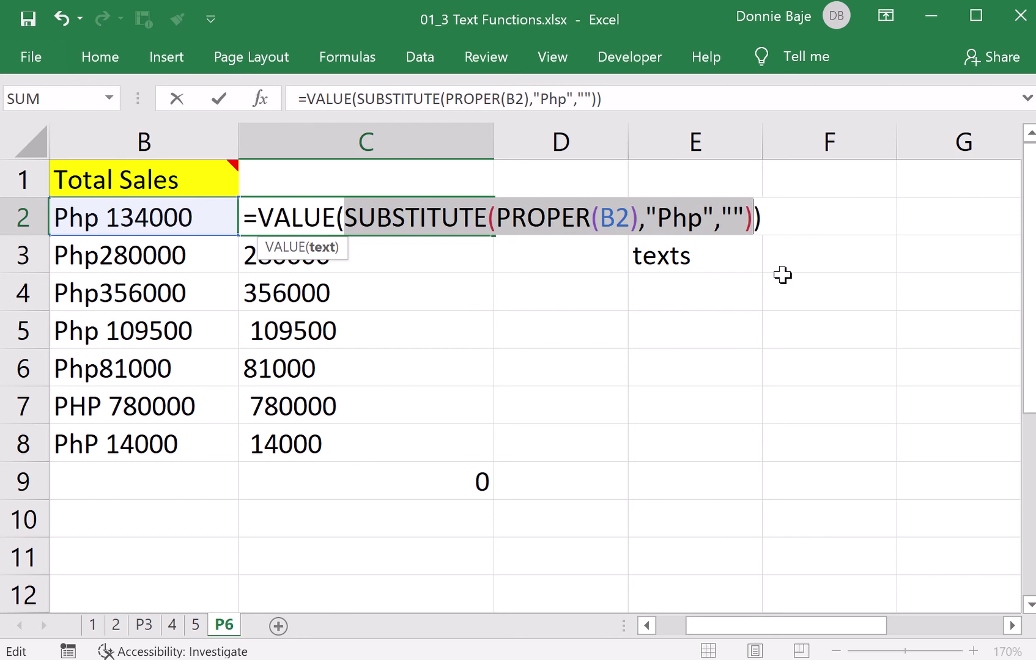
pyautogui.press('Return')
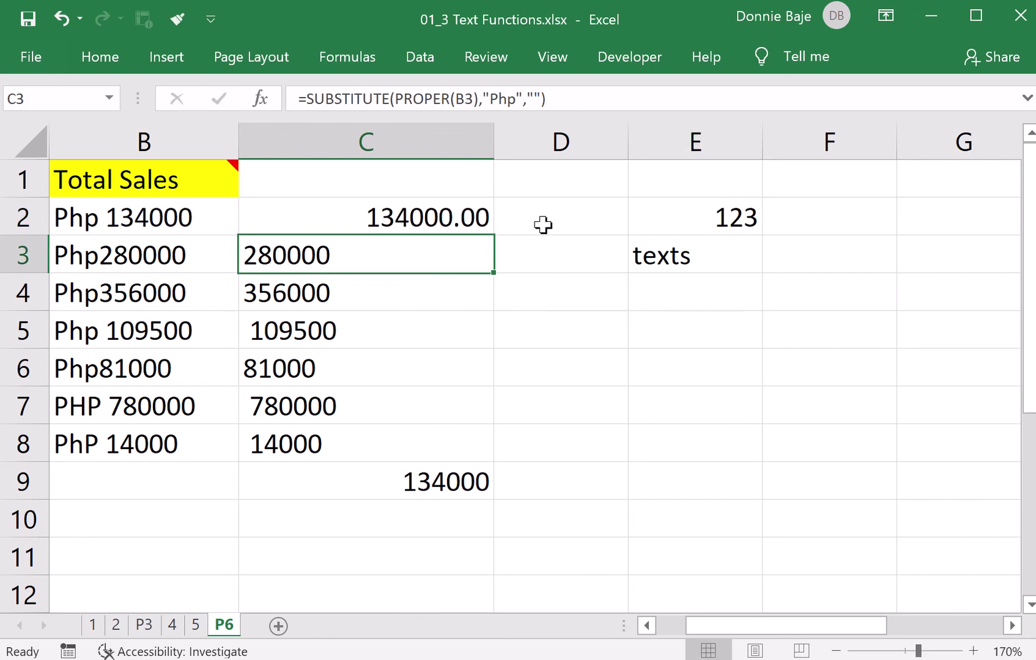
# Step: Fill the VALUE formula from C2 down through C8 and re-enter the =SUM(C2:C8) formula in C9
pyautogui.click(491, 211)
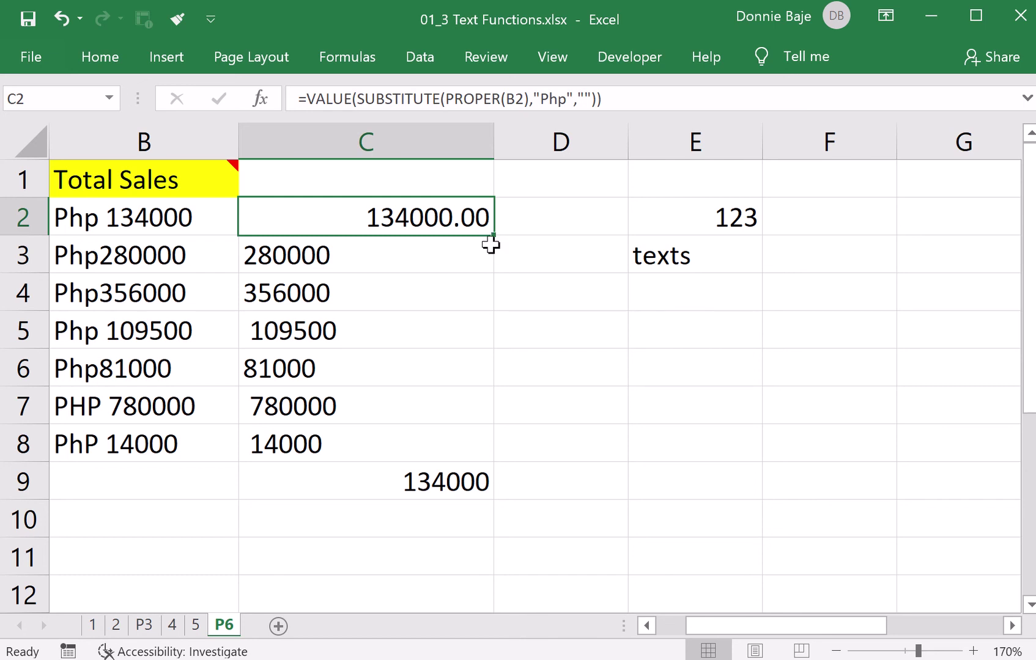
pyautogui.moveTo(493, 235); pyautogui.dragTo(451, 453)
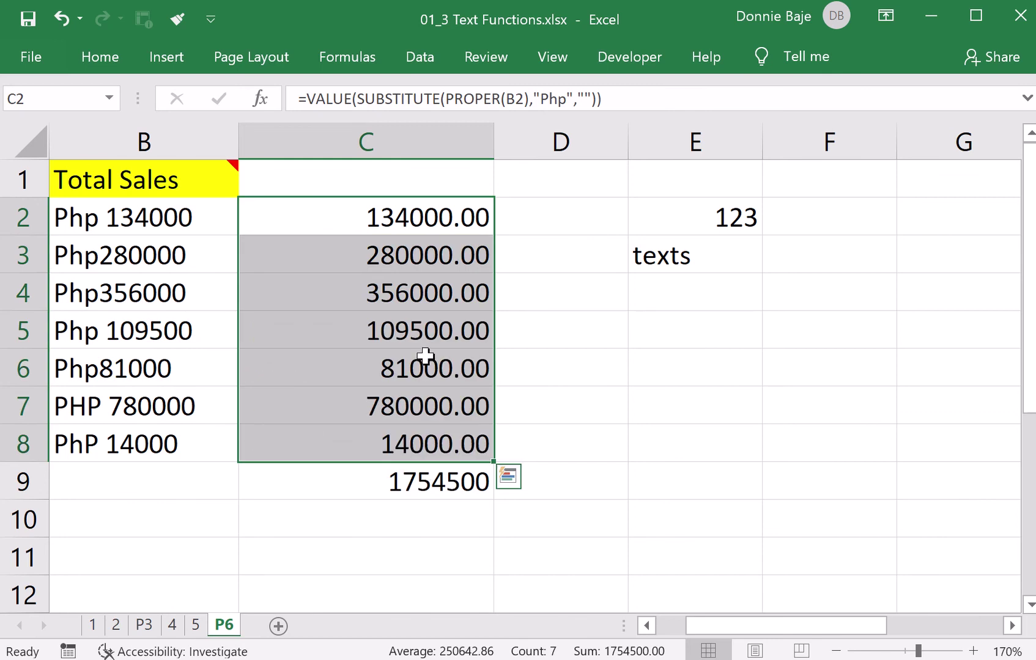
pyautogui.click(409, 483)
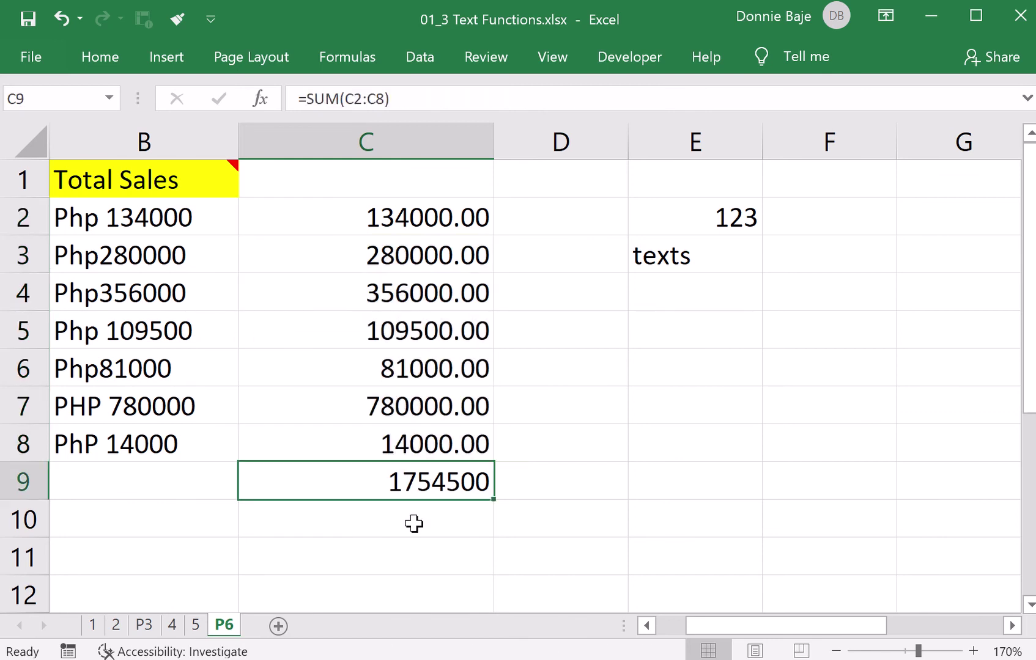
pyautogui.doubleClick(421, 486)
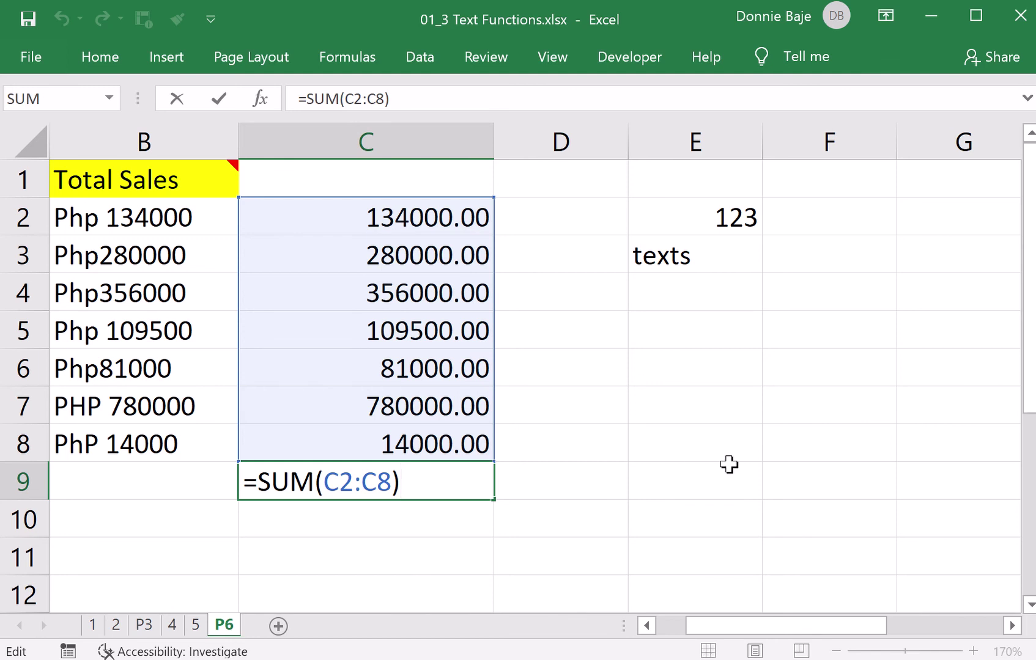
pyautogui.press('Return')
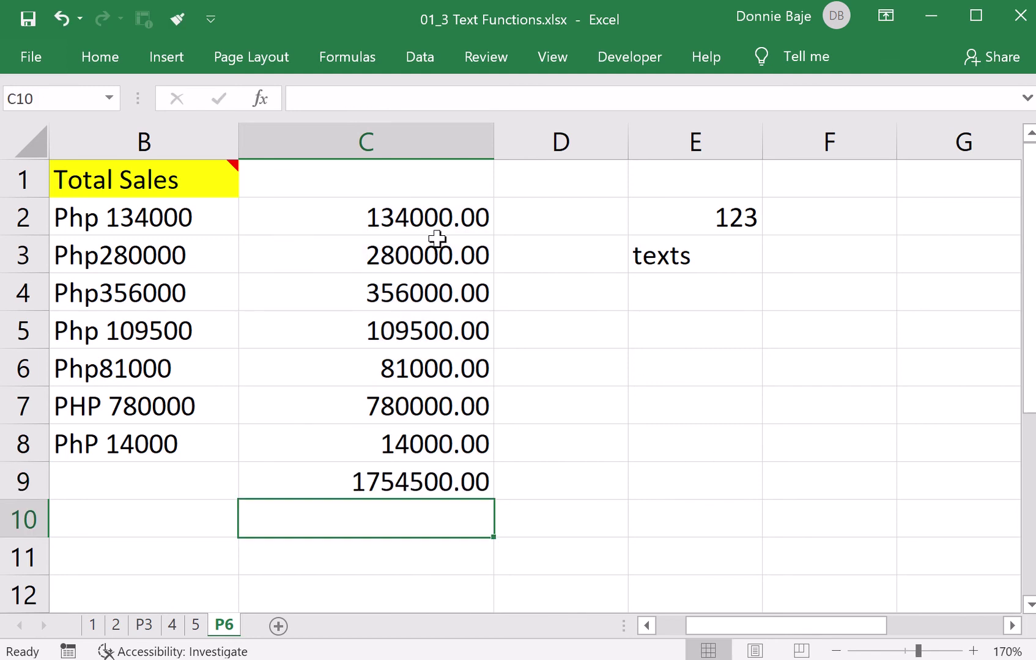
# Step: Inspect the VALUE function wrapping the SUBSTITUTE formula in C2, leaving the formula unedited
pyautogui.click(434, 219)
pyautogui.doubleClick(428, 218)
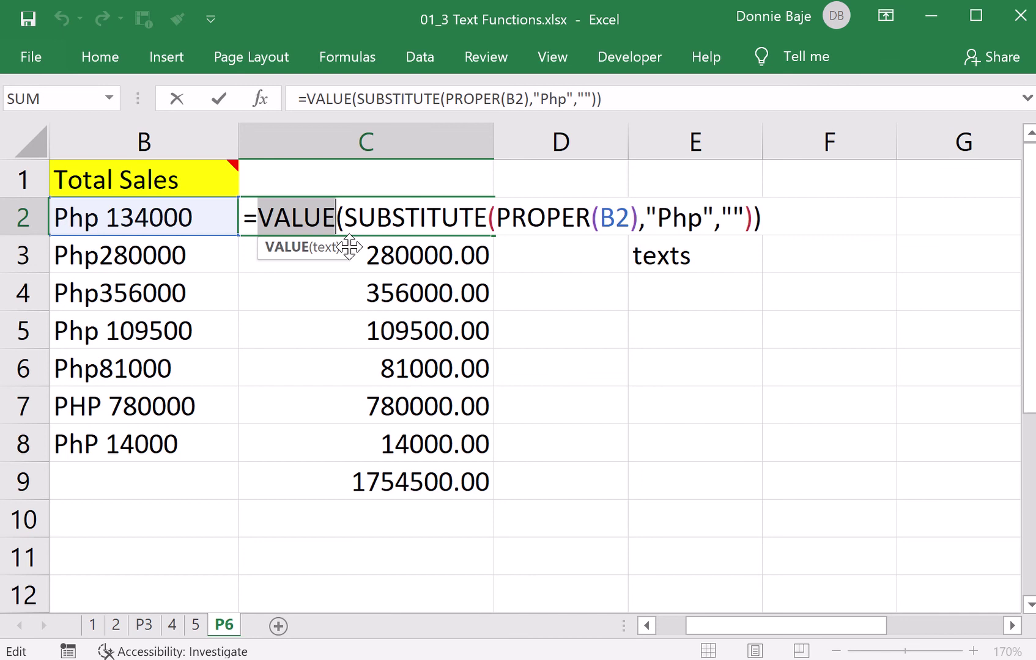
pyautogui.doubleClick(331, 217)
pyautogui.press('Return')
# Step: Try centring the sample number and text in E2:E3, and undo the alignment change
pyautogui.click(684, 219)
pyautogui.moveTo(684, 218); pyautogui.dragTo(683, 258)
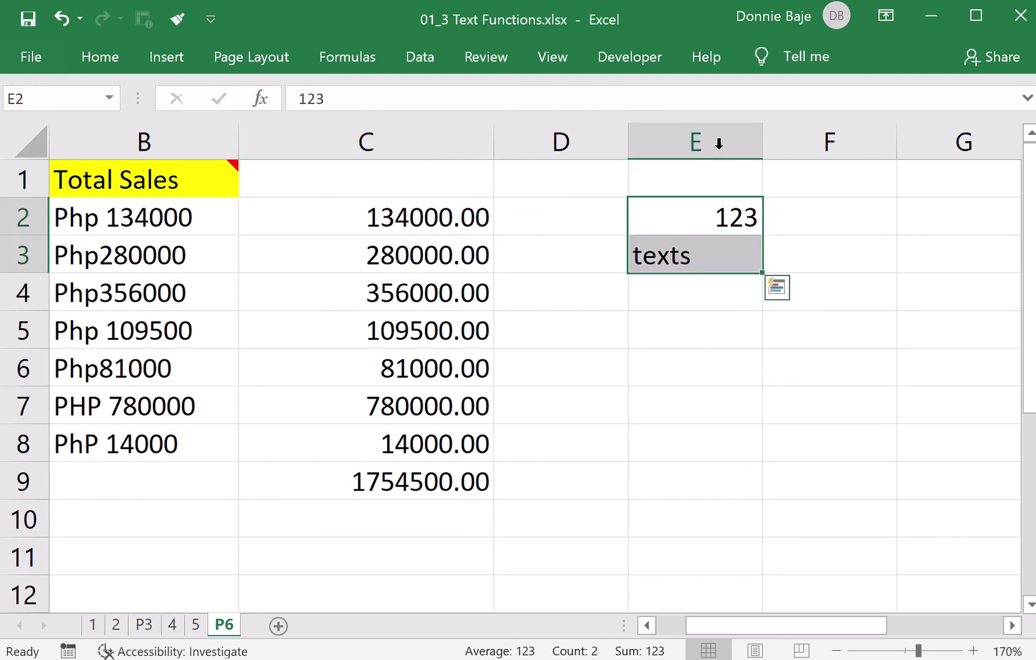
pyautogui.click(100, 56)
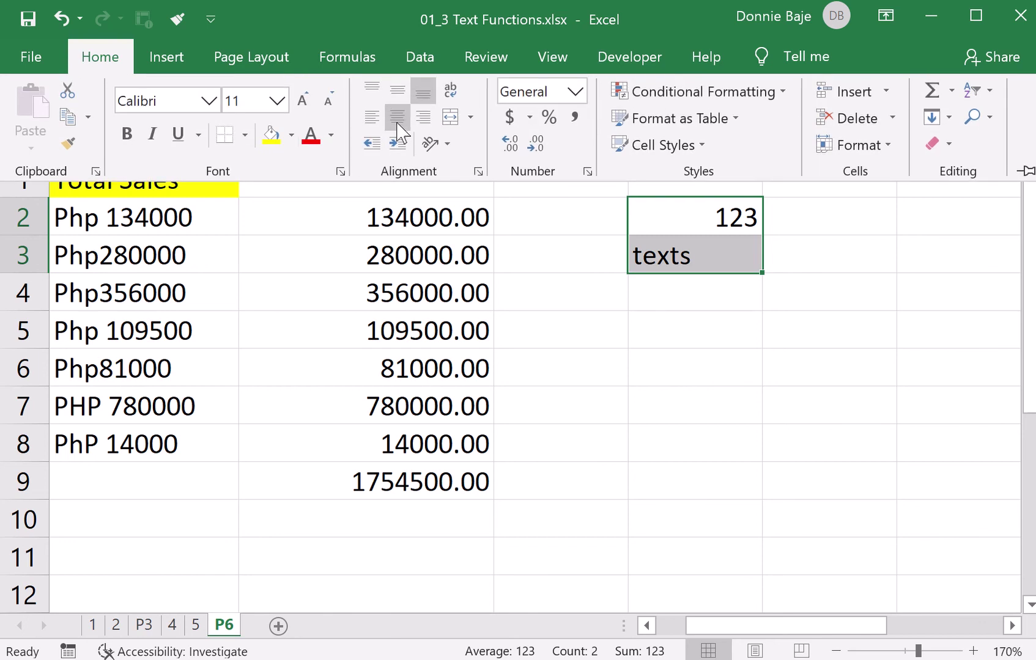
pyautogui.click(397, 122)
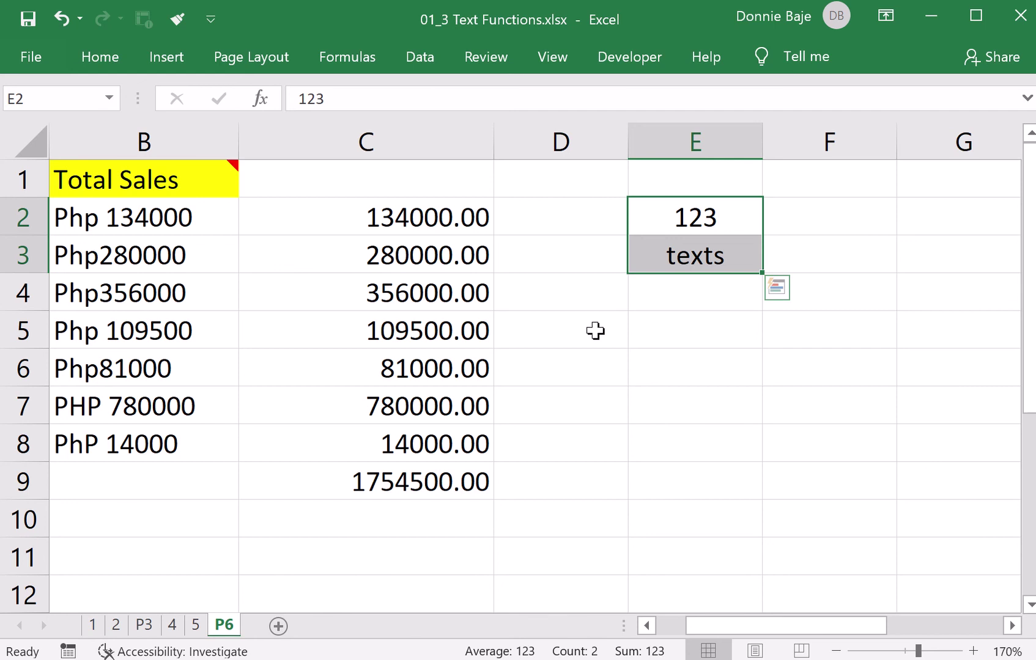
pyautogui.hotkey('ctrl', 'z')
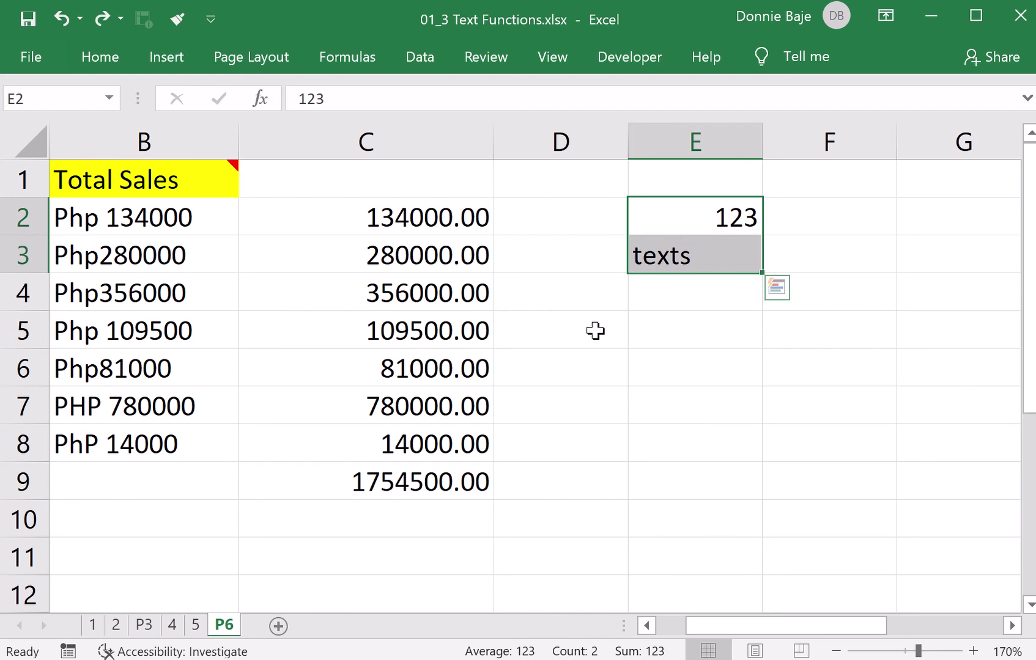
# Step: Compare the default alignment of the sample number in E2 with that of the sample text in E3
pyautogui.click(697, 230)
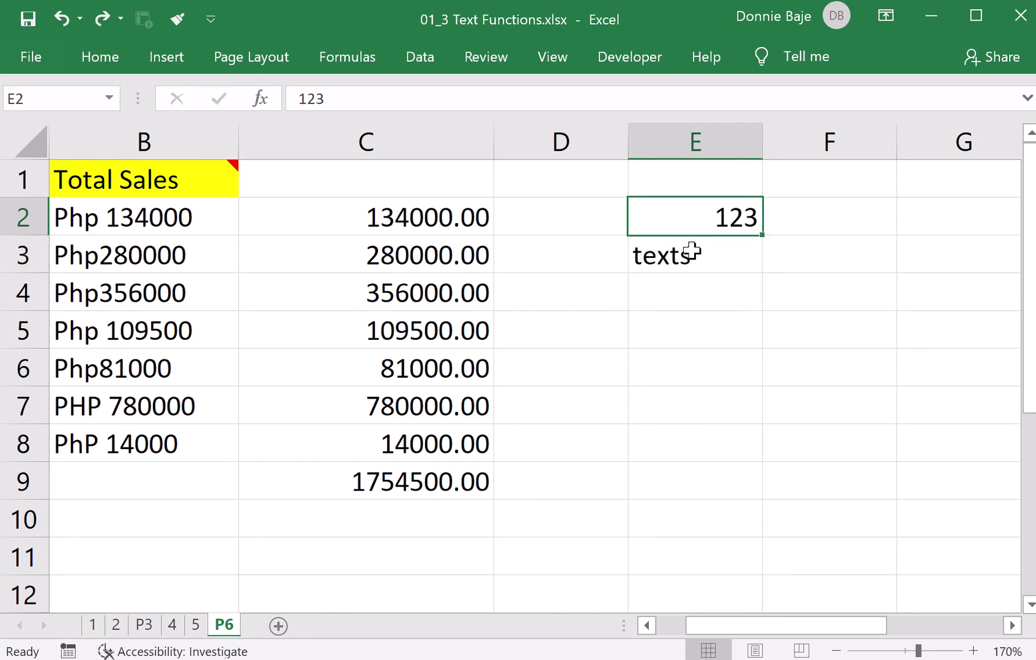
pyautogui.click(691, 254)
pyautogui.click(683, 209)
pyautogui.click(683, 256)
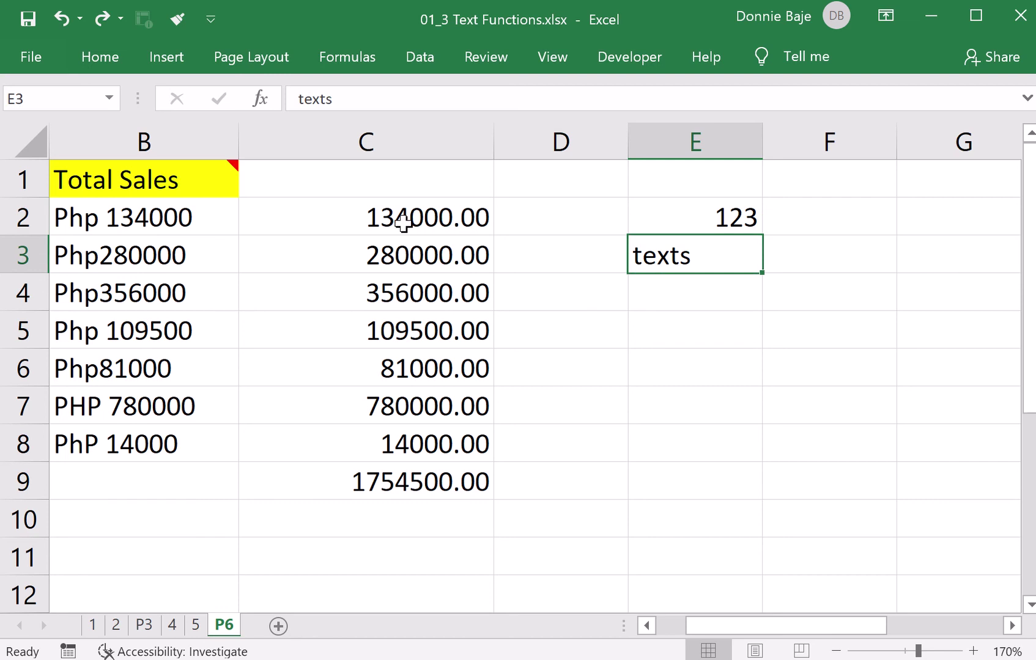